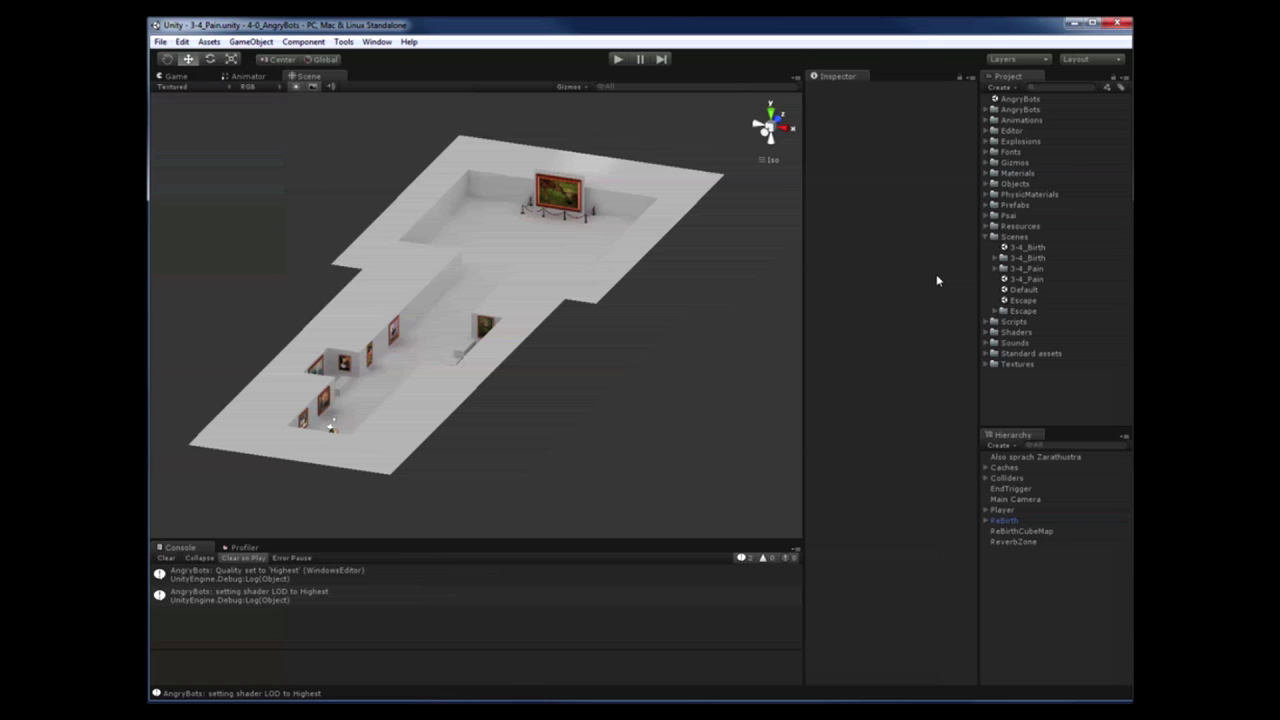
# Open the PsaiPlayer scene from the project's Psai folder.
pyautogui.click(1009, 216)
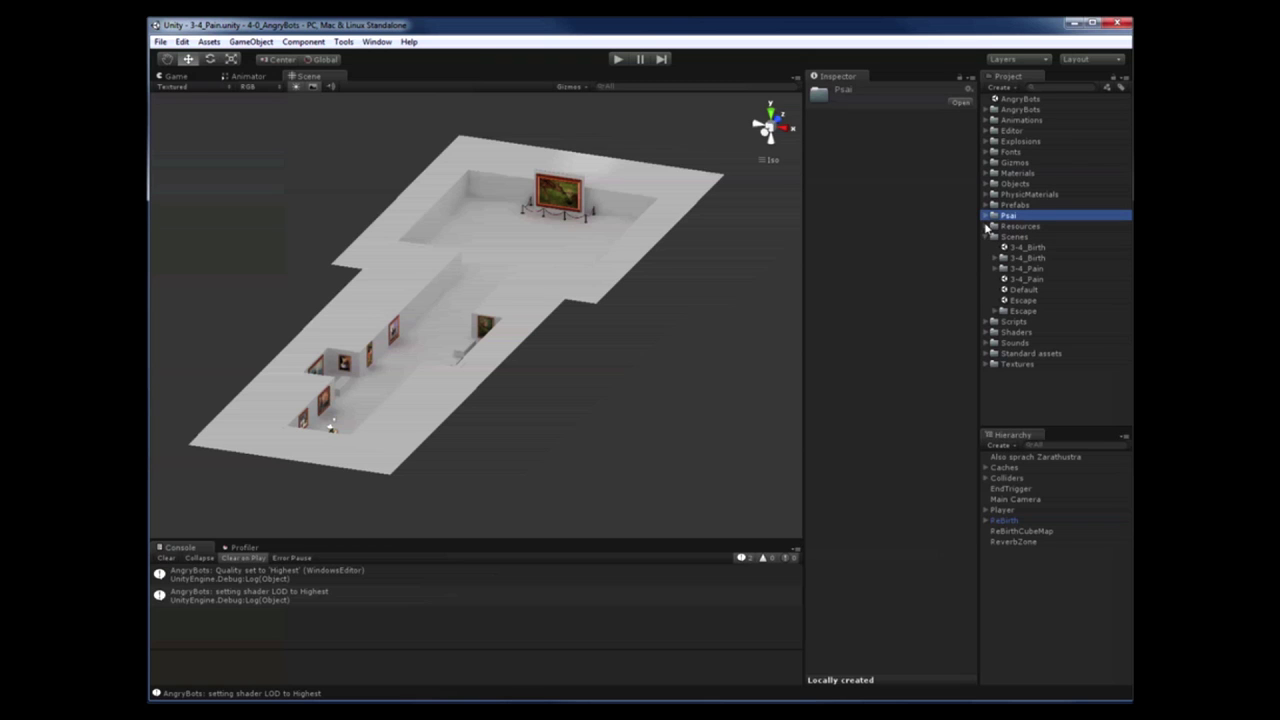
pyautogui.click(986, 218)
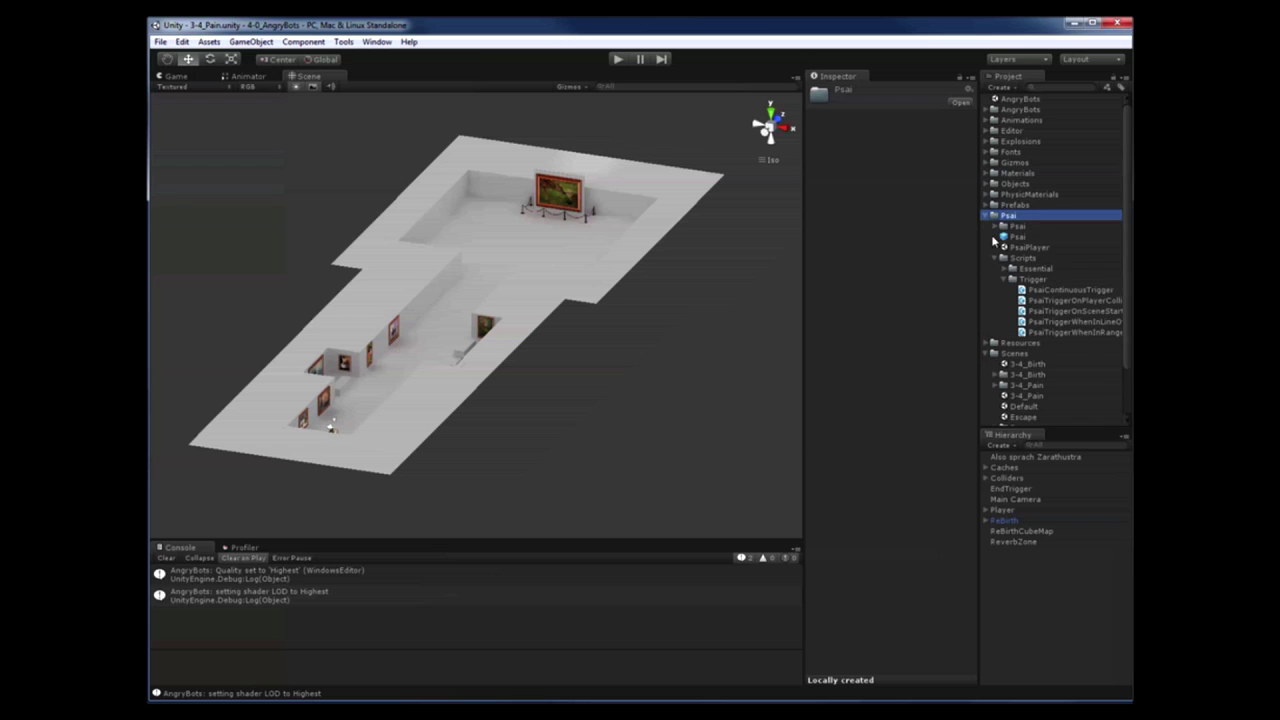
pyautogui.click(995, 259)
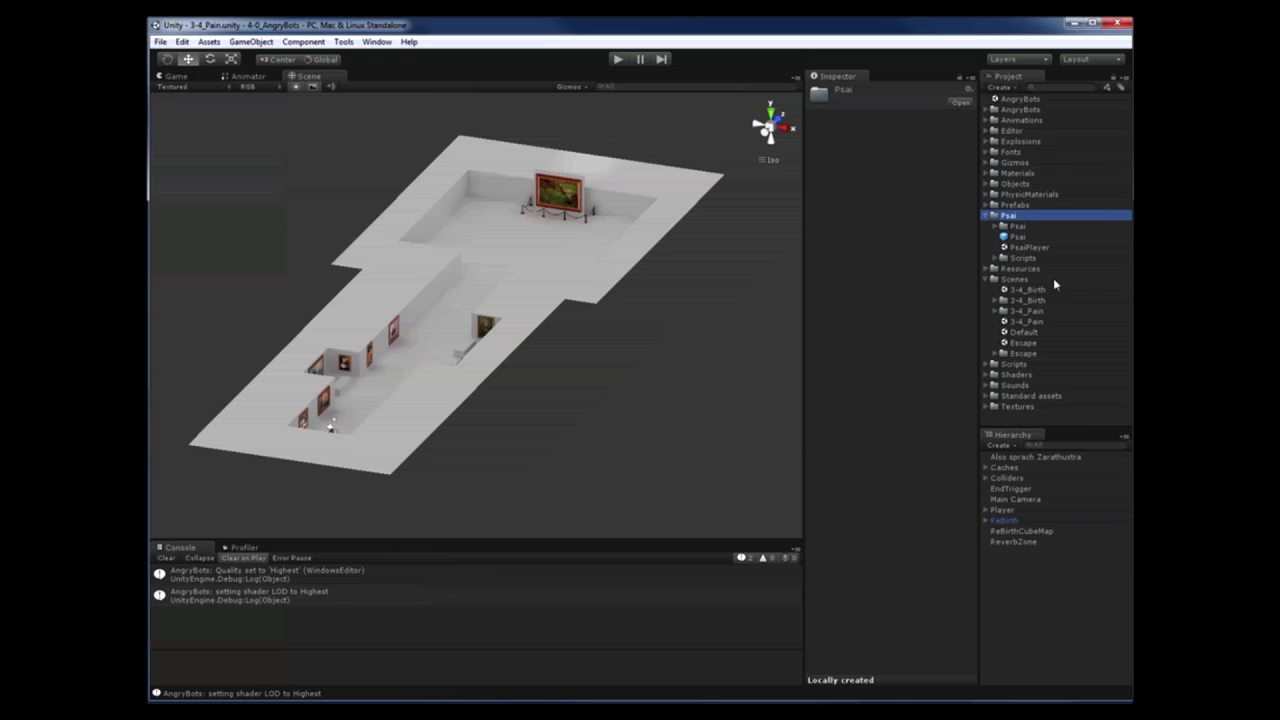
pyautogui.click(1024, 247)
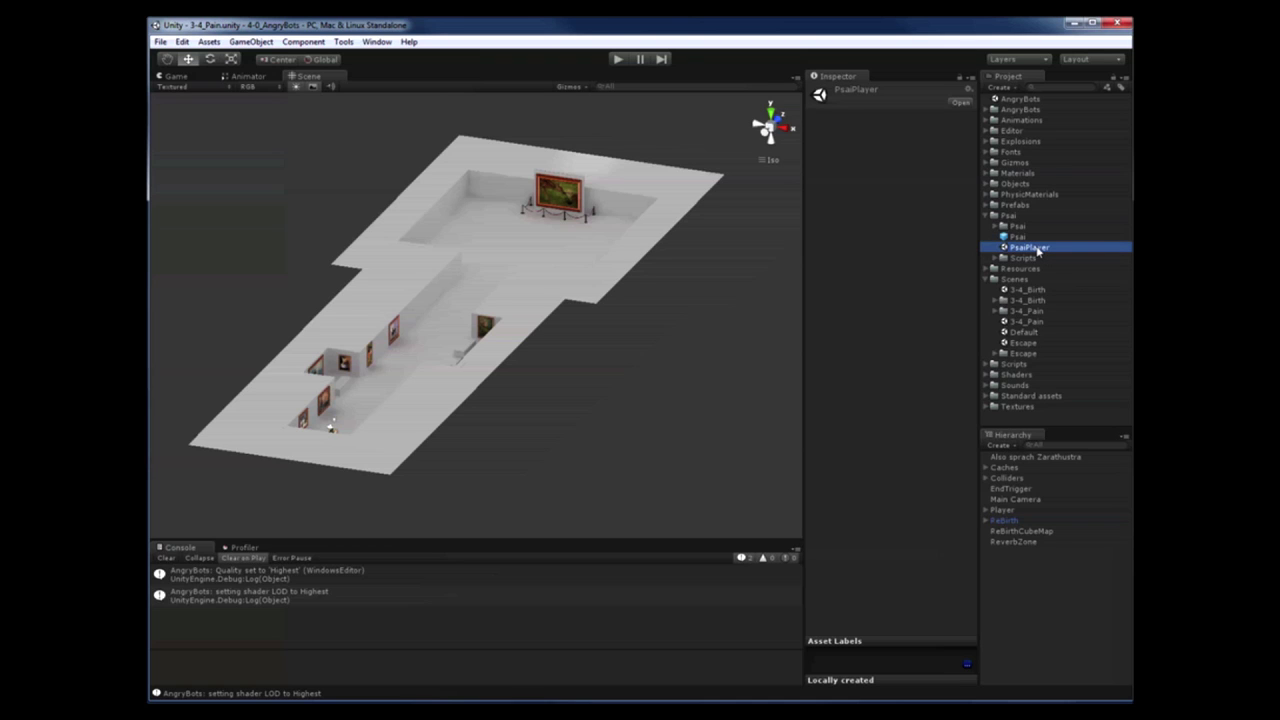
pyautogui.doubleClick(1036, 248)
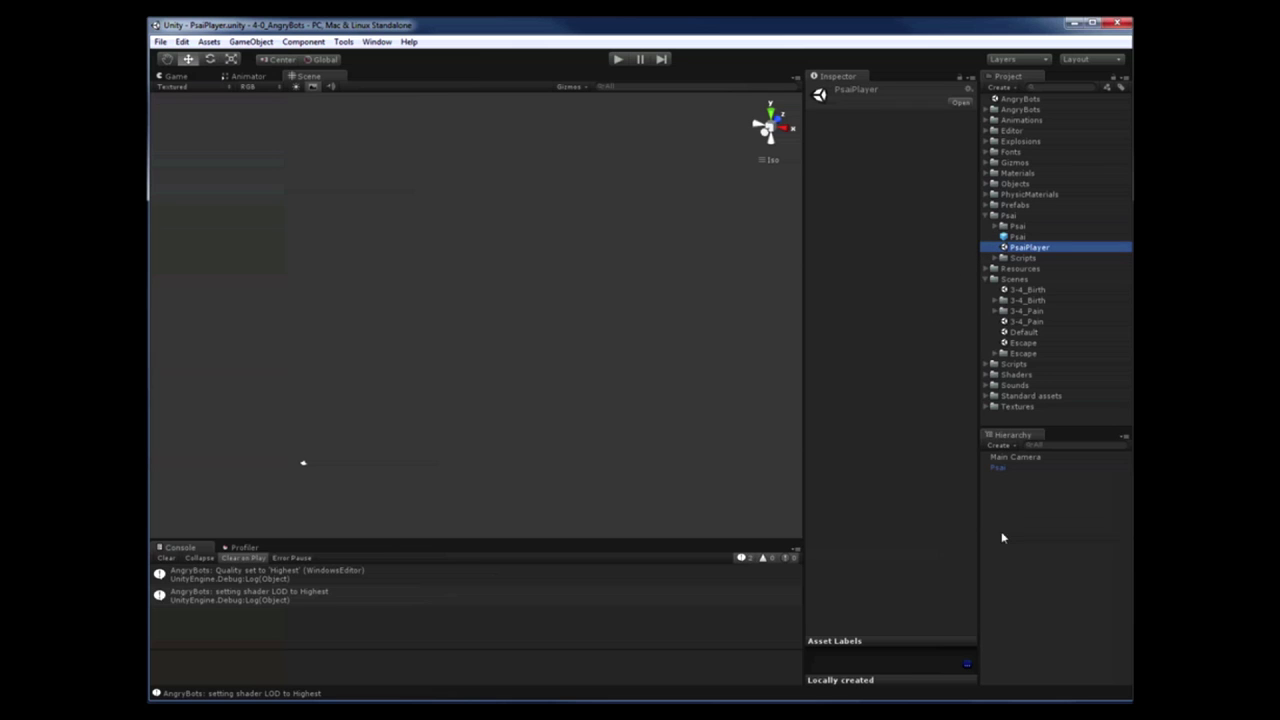
# Enter PsaidemoSoundtrack/soundtrack as the Psai object's path to the soundtrack file within the Resources folder.
pyautogui.click(1002, 470)
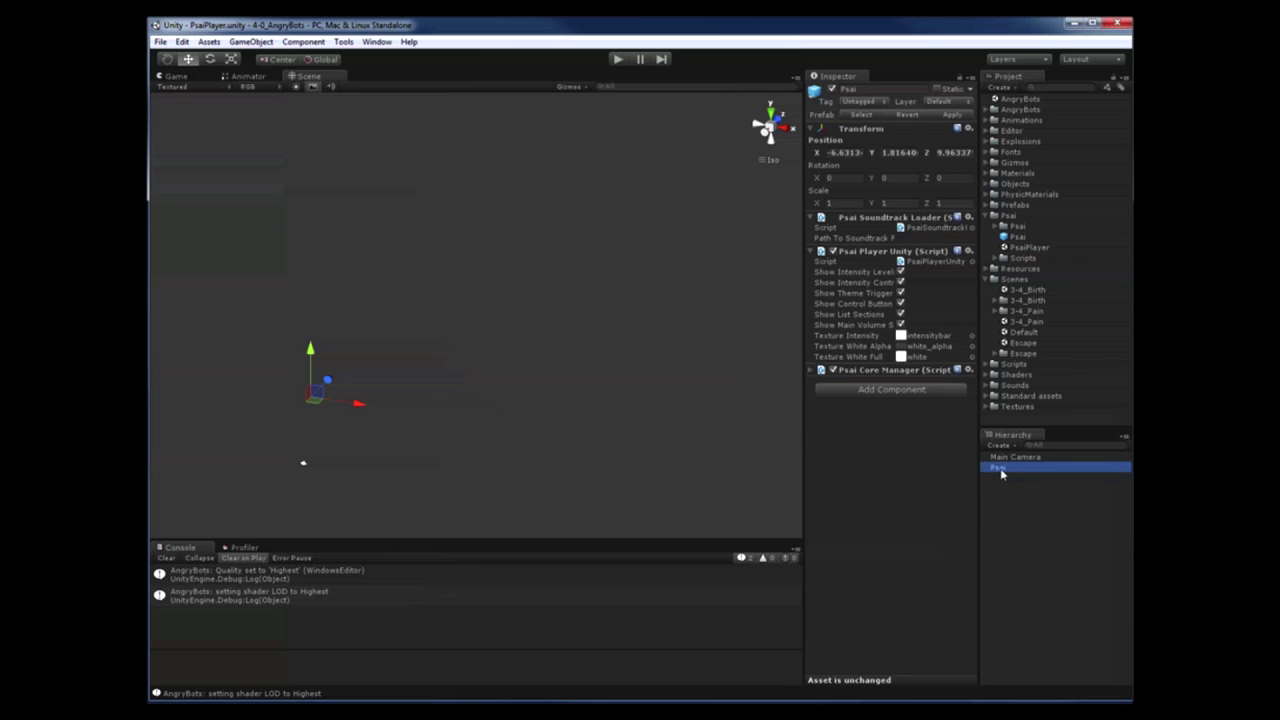
pyautogui.click(805, 309)
pyautogui.moveTo(806, 308); pyautogui.dragTo(536, 315)
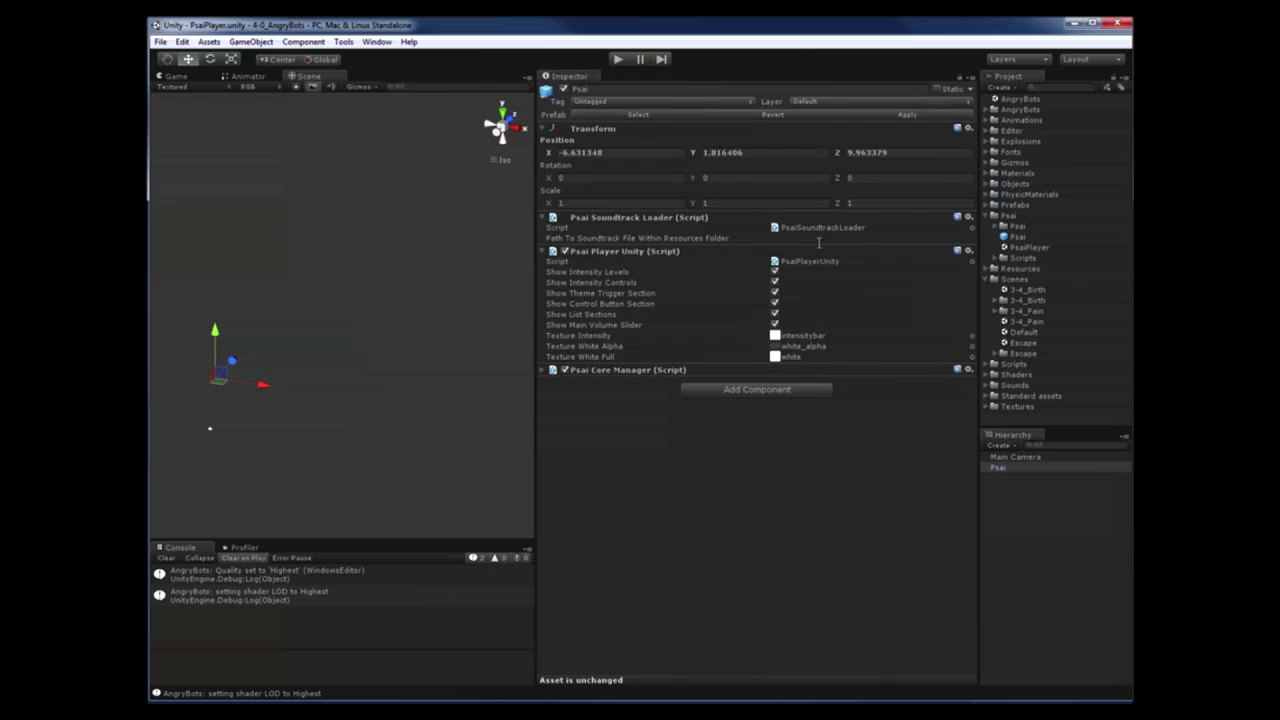
pyautogui.click(986, 269)
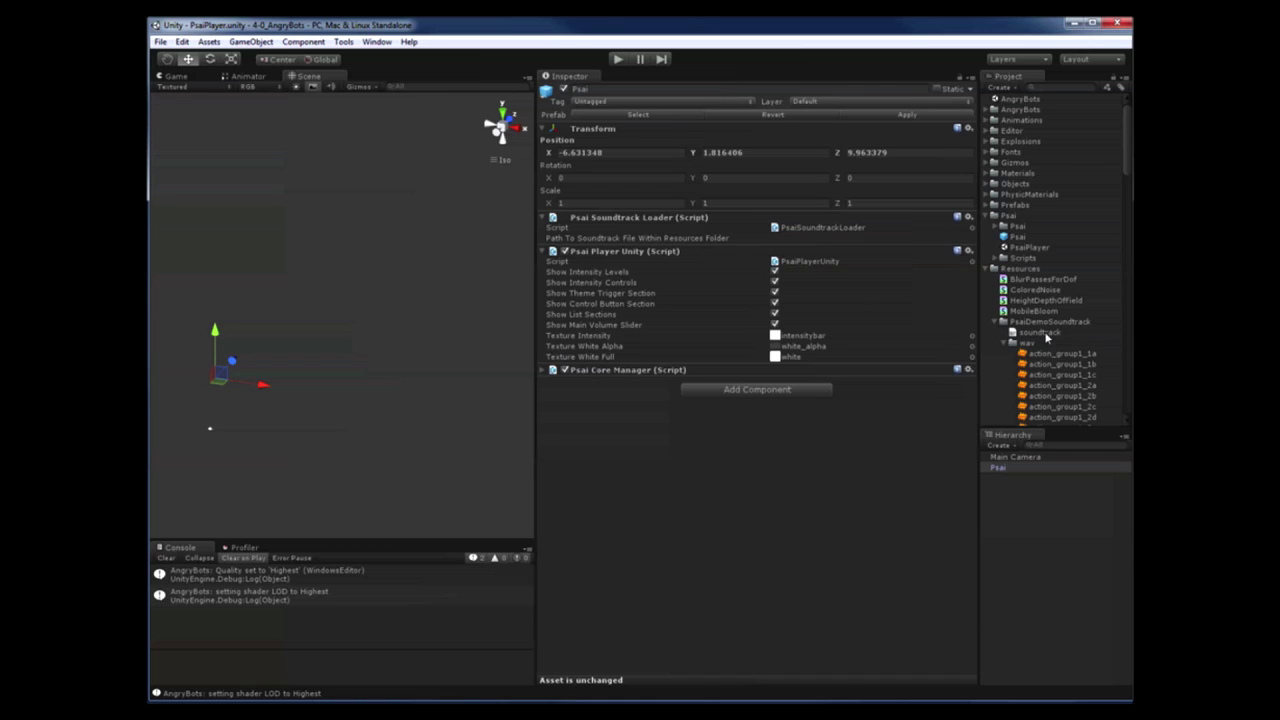
pyautogui.click(819, 239)
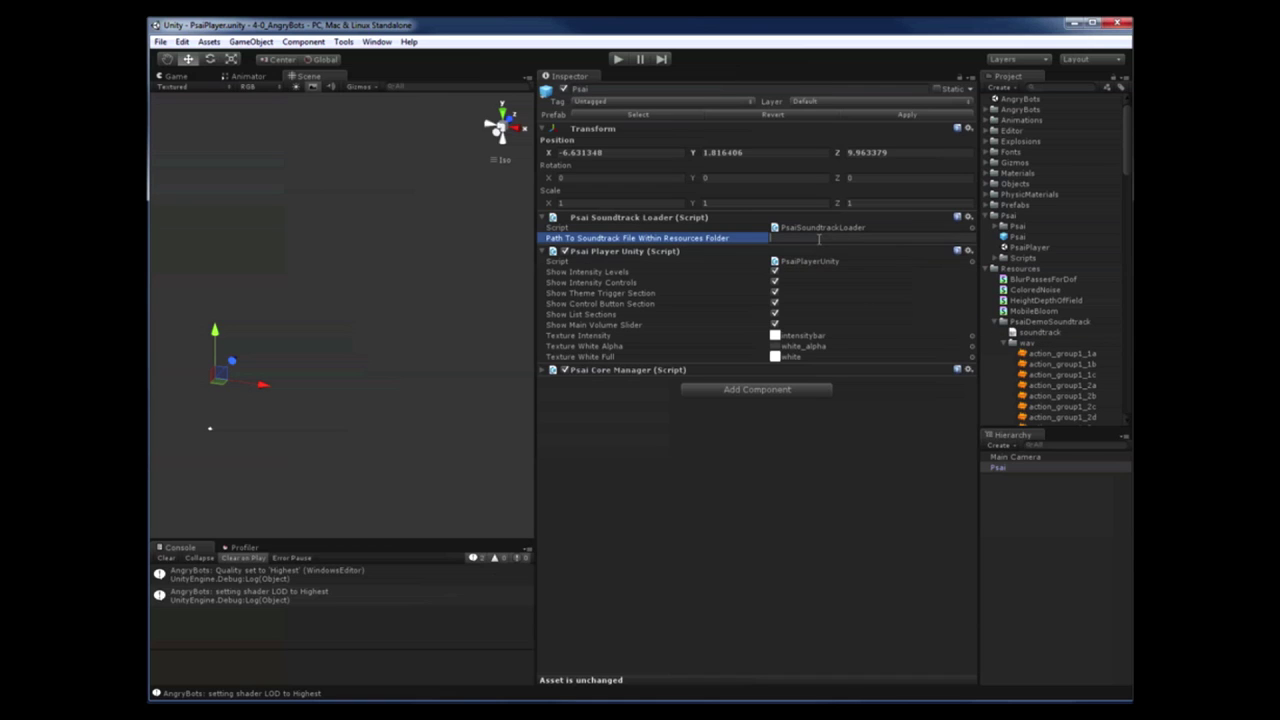
pyautogui.write('Psai')
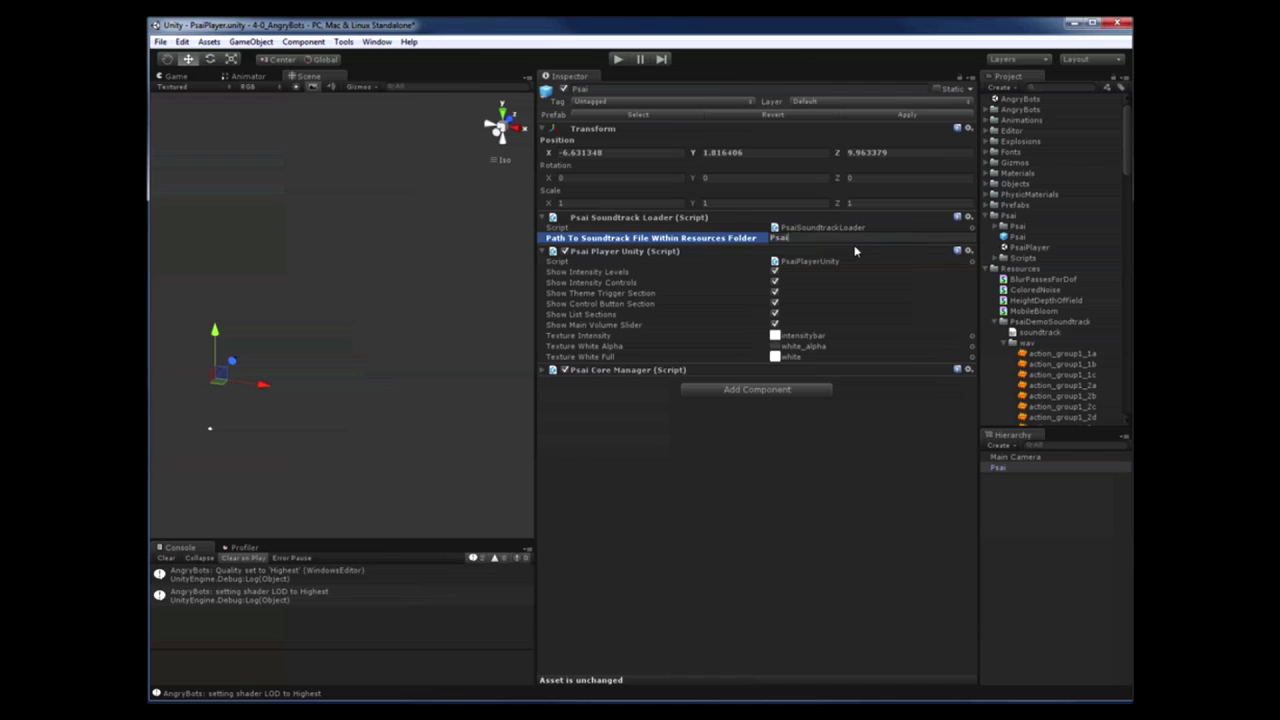
pyautogui.write('demosoundtrack/soundtrac')
pyautogui.press('BackSpace')
pyautogui.write('S')
pyautogui.press('Return')
pyautogui.click(855, 249)
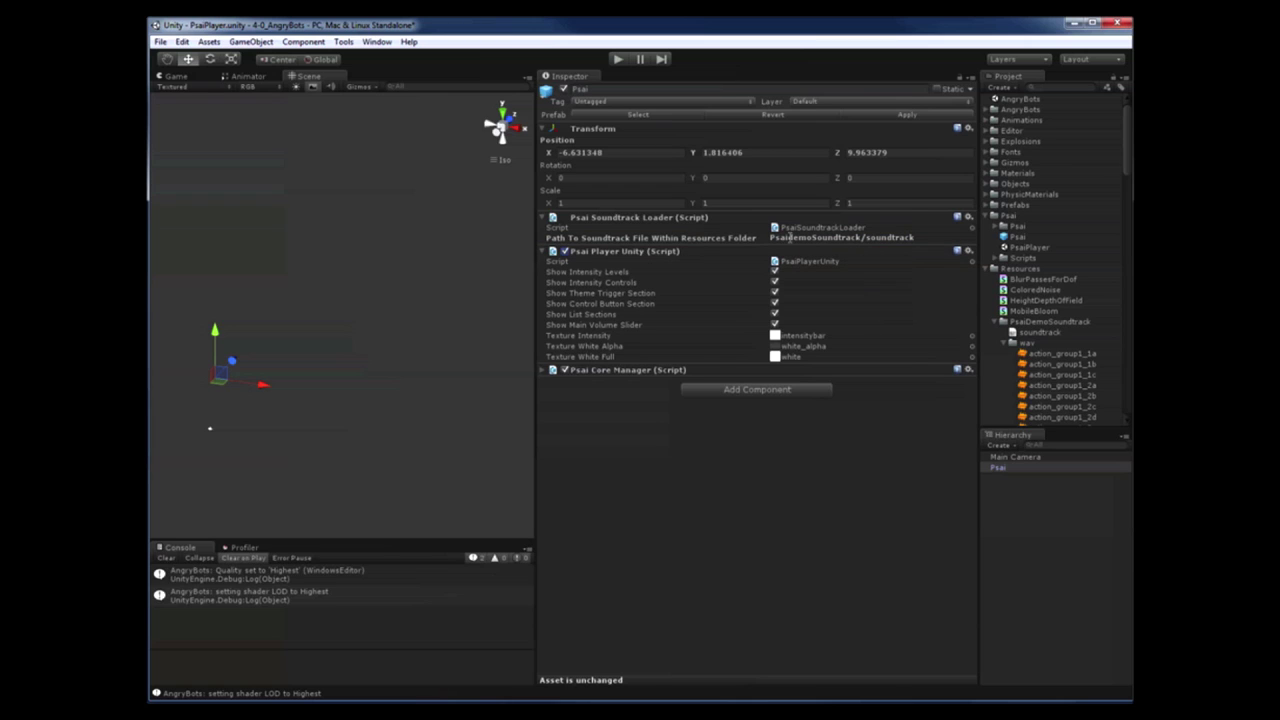
# Correct the capitalisation of the soundtrack path to PsaiDemoSoundtrack/soundtrack and copy the whole path.
pyautogui.click(792, 239)
pyautogui.click(792, 239)
pyautogui.press('BackSpace')
pyautogui.write('D')
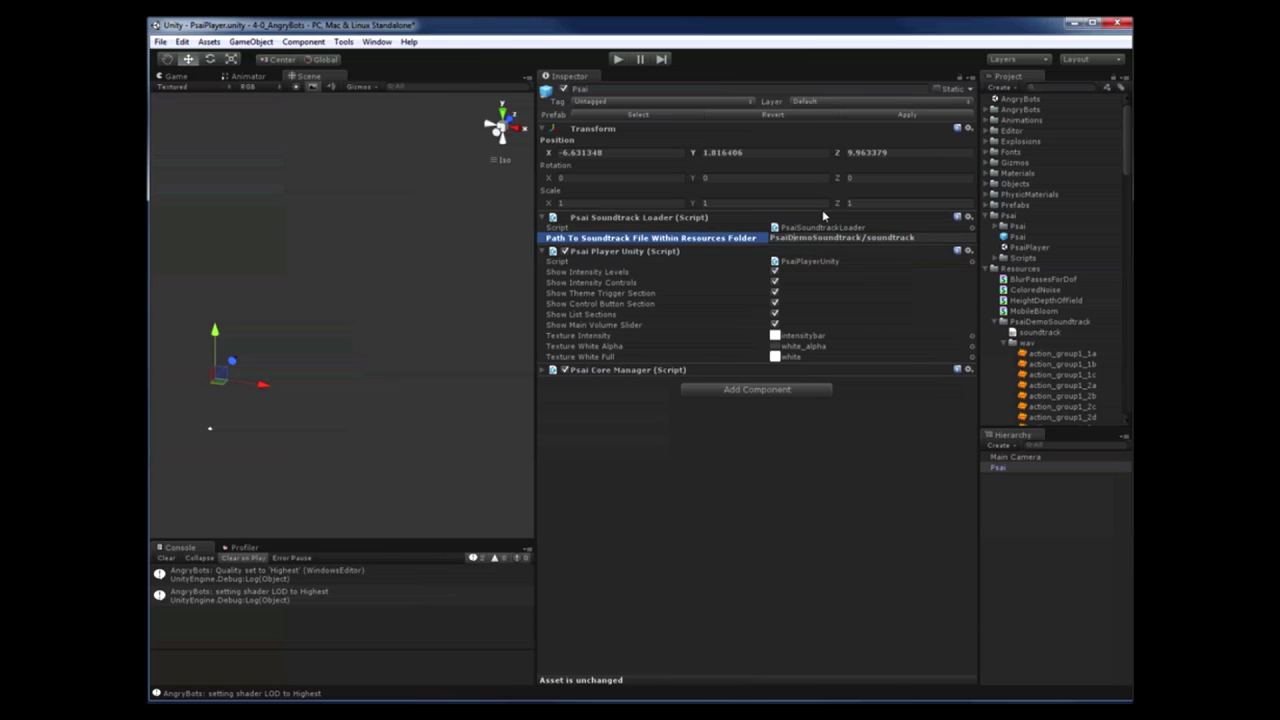
pyautogui.press('Return')
pyautogui.click(866, 240)
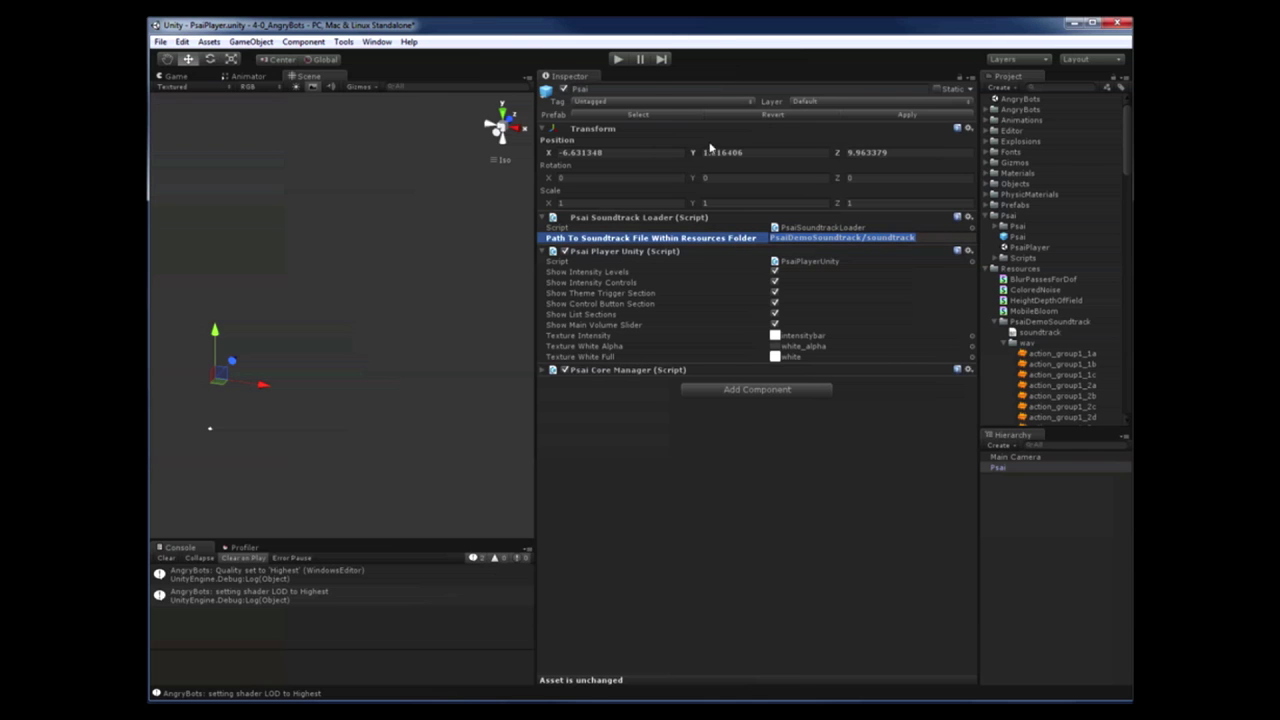
# Run the PsaiPlayer scene and examine the segments of the Canyon and Danger themes in the list view.
pyautogui.click(619, 60)
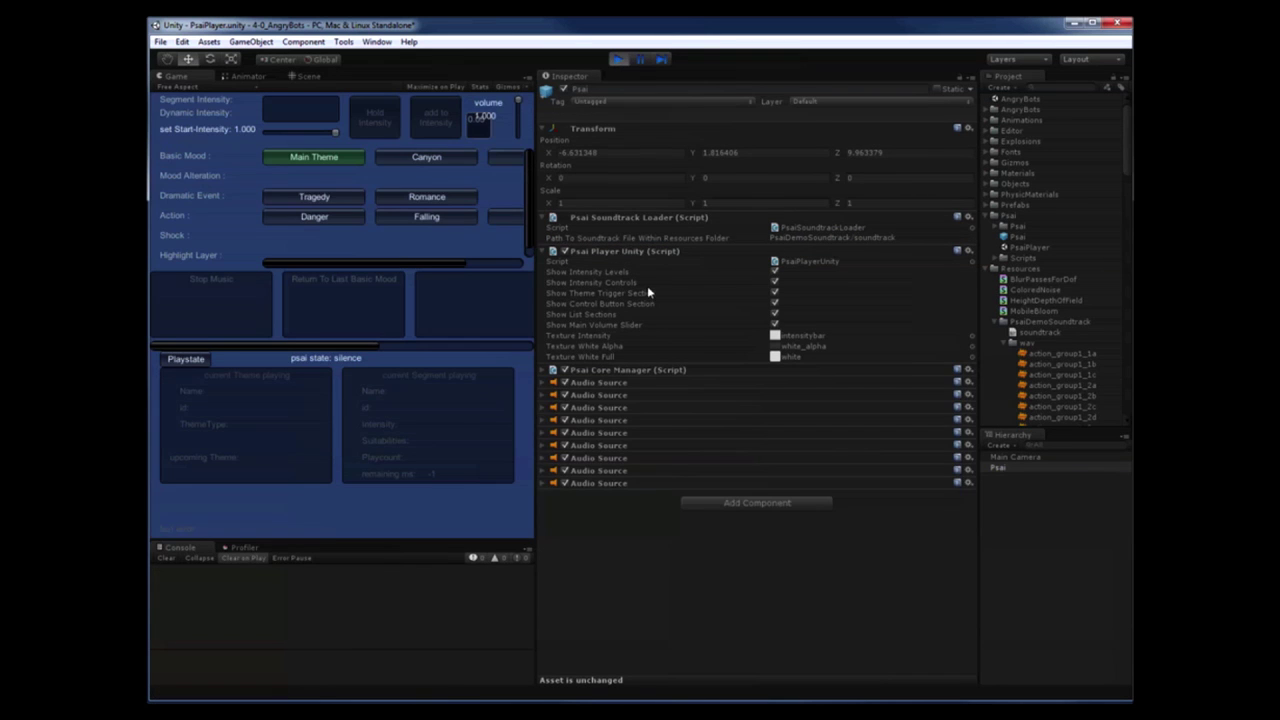
pyautogui.moveTo(534, 297); pyautogui.dragTo(806, 281)
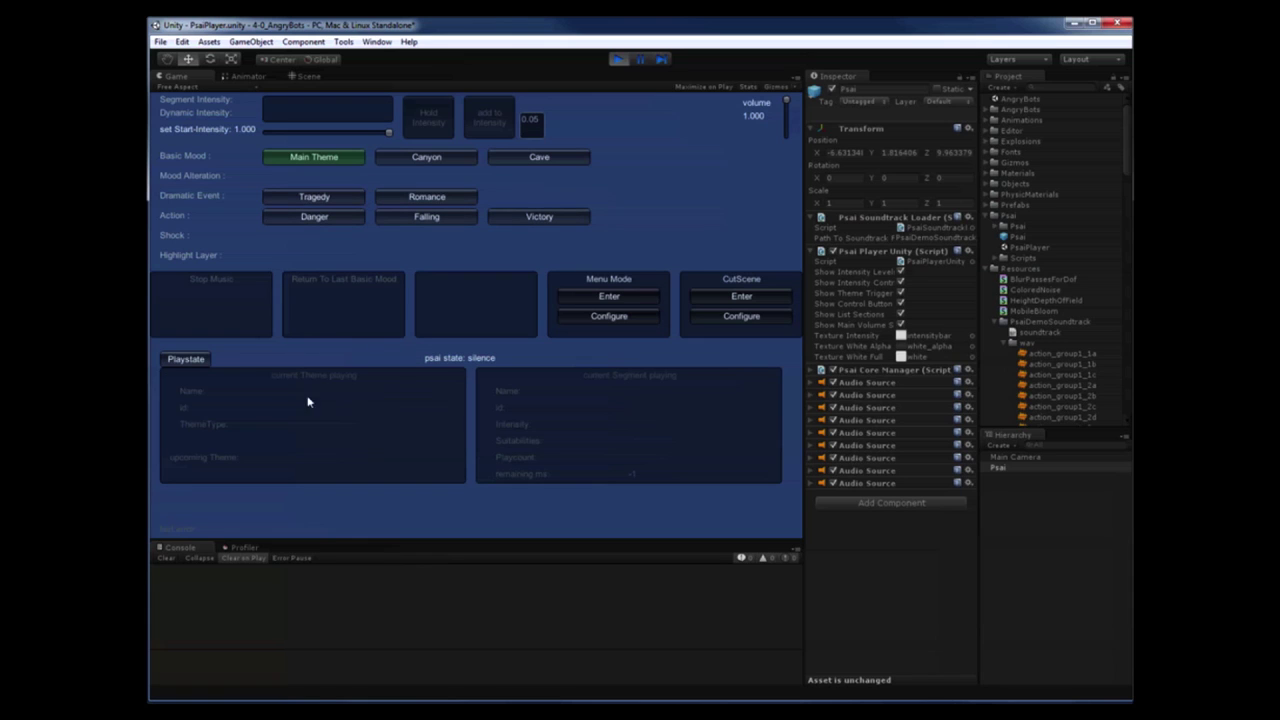
pyautogui.click(179, 363)
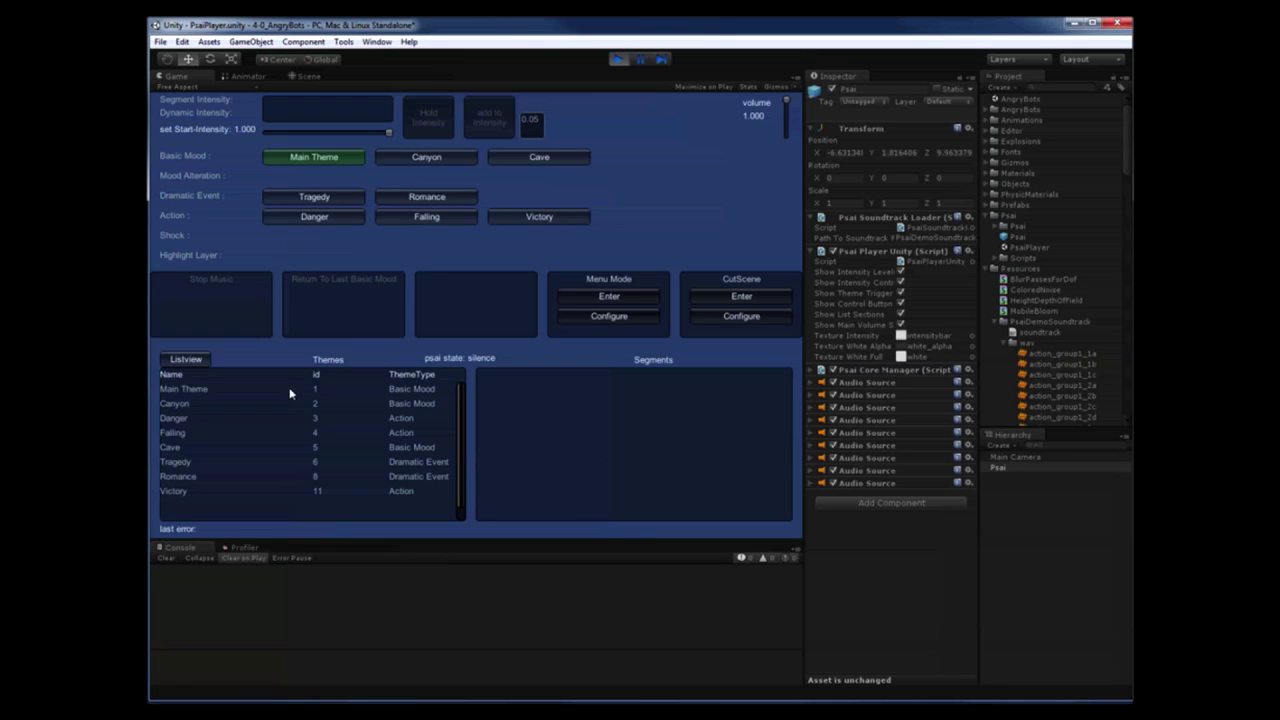
pyautogui.click(183, 404)
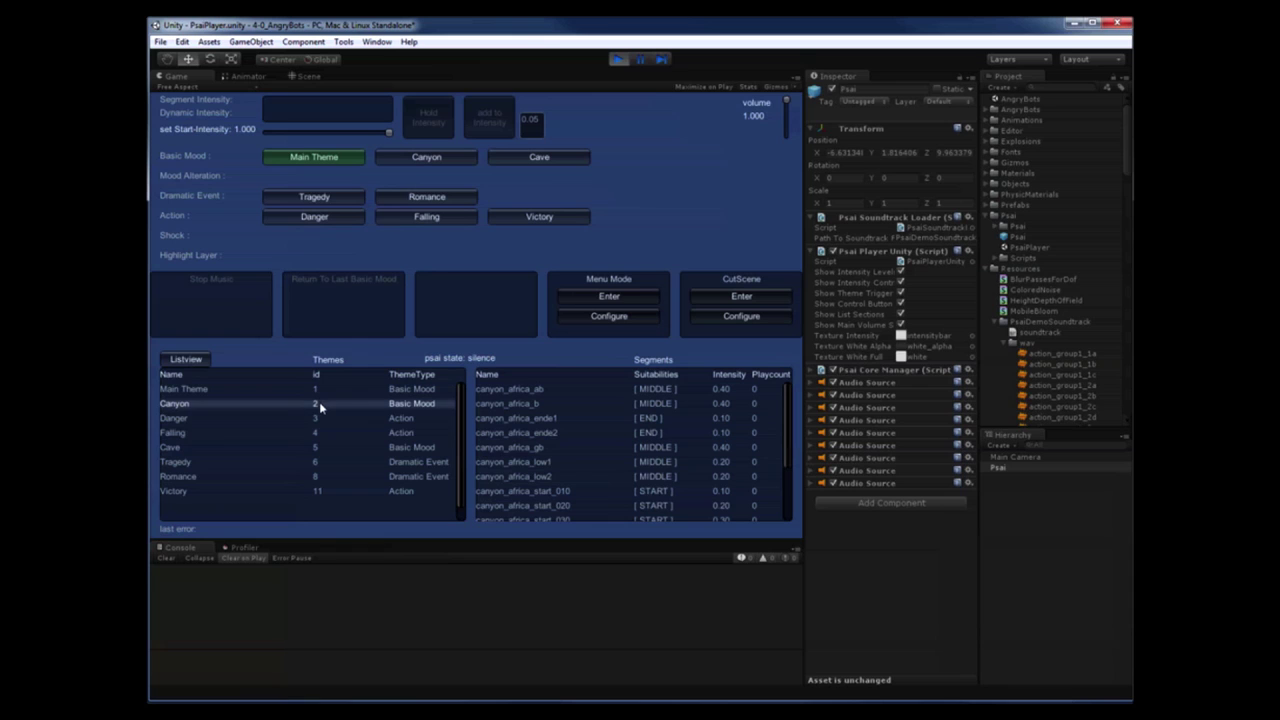
pyautogui.click(180, 418)
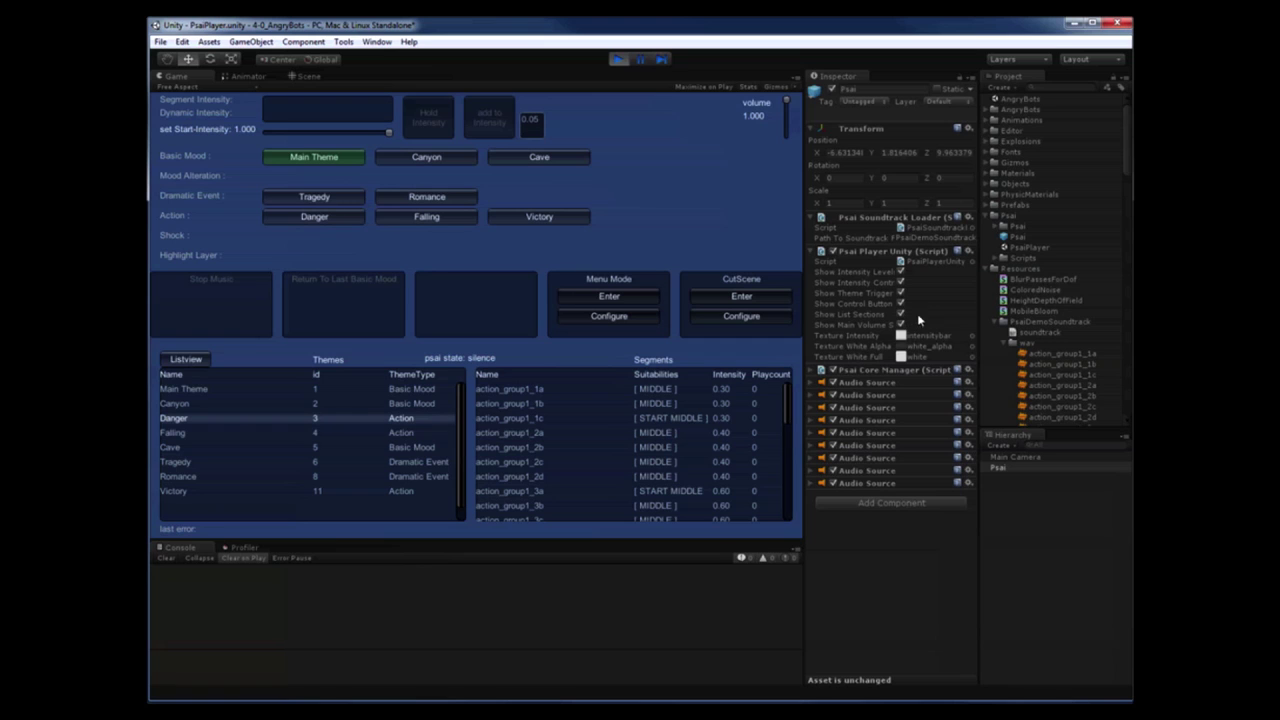
# Open the 3-4_Pain scene without saving the changes to PsaiPlayer.
pyautogui.moveTo(1130, 173); pyautogui.dragTo(1131, 193)
pyautogui.click(996, 191)
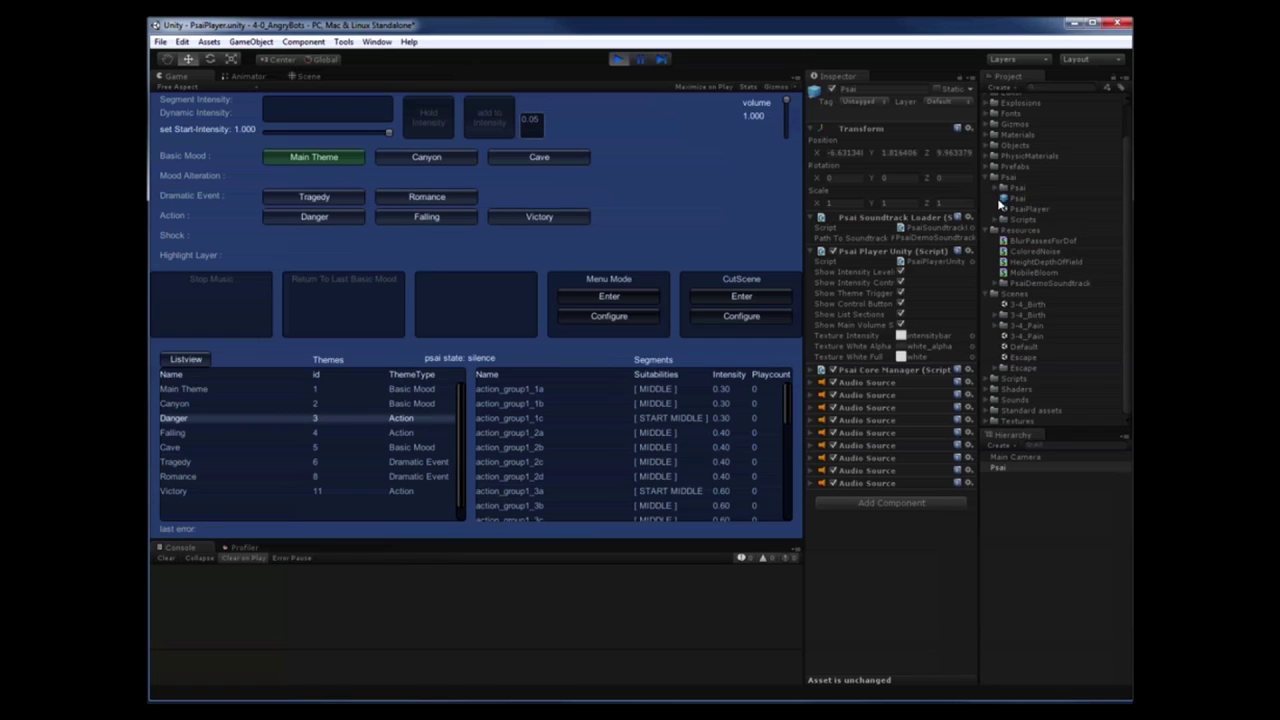
pyautogui.doubleClick(1025, 337)
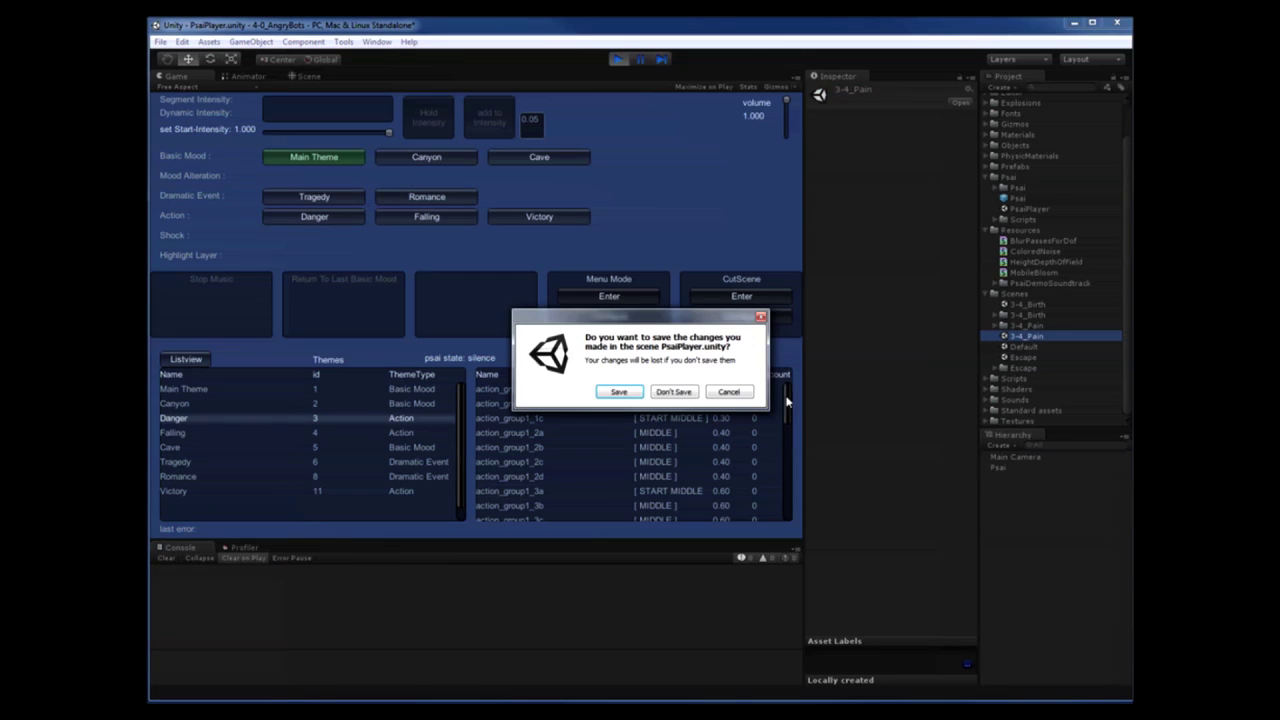
pyautogui.click(677, 394)
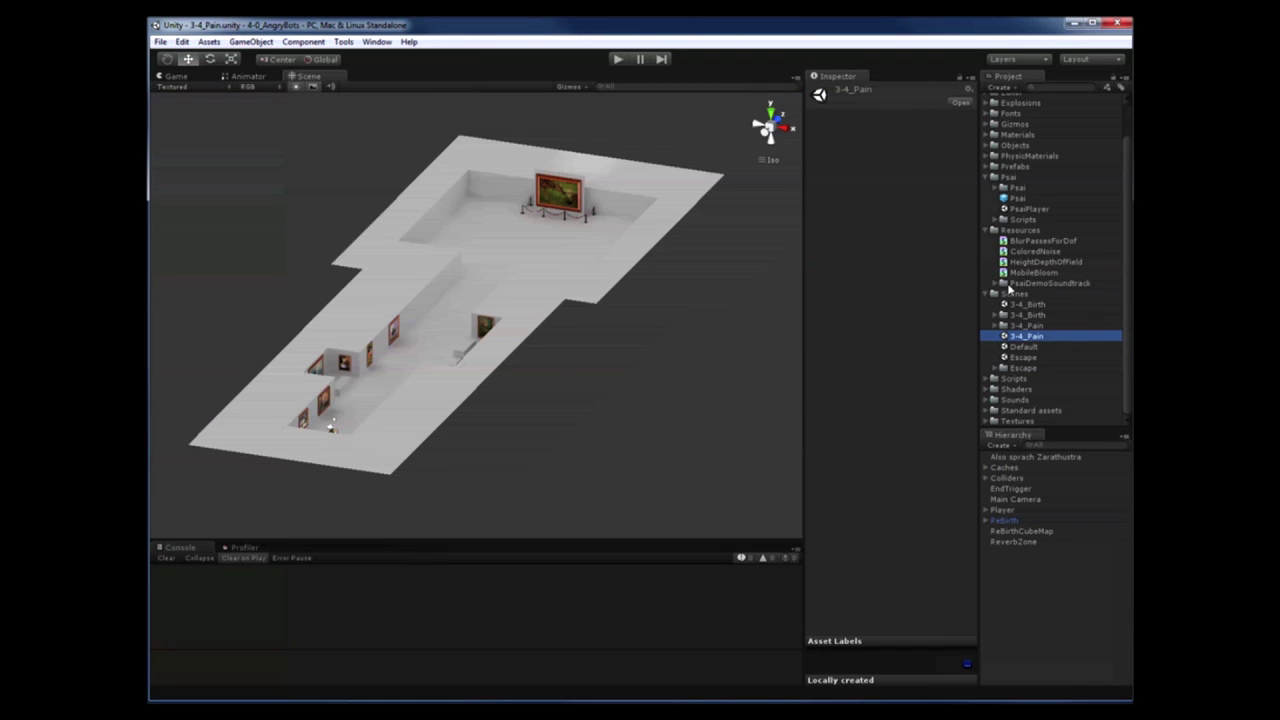
# Add the Psai prefab to the 3-4_Pain scene and set its soundtrack path to PsaiDemoSoundtrack/soundtrack.
pyautogui.click(1018, 199)
pyautogui.moveTo(1018, 199); pyautogui.dragTo(1018, 573)
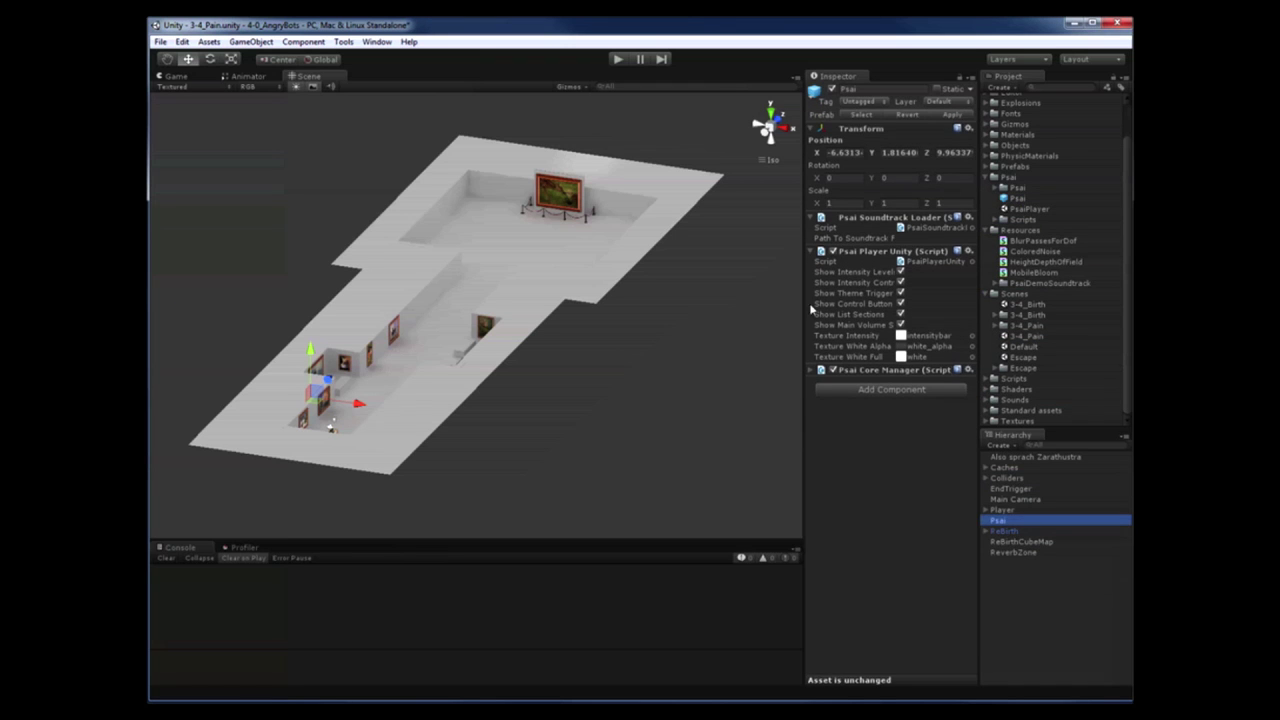
pyautogui.moveTo(800, 287); pyautogui.dragTo(592, 285)
pyautogui.click(858, 237)
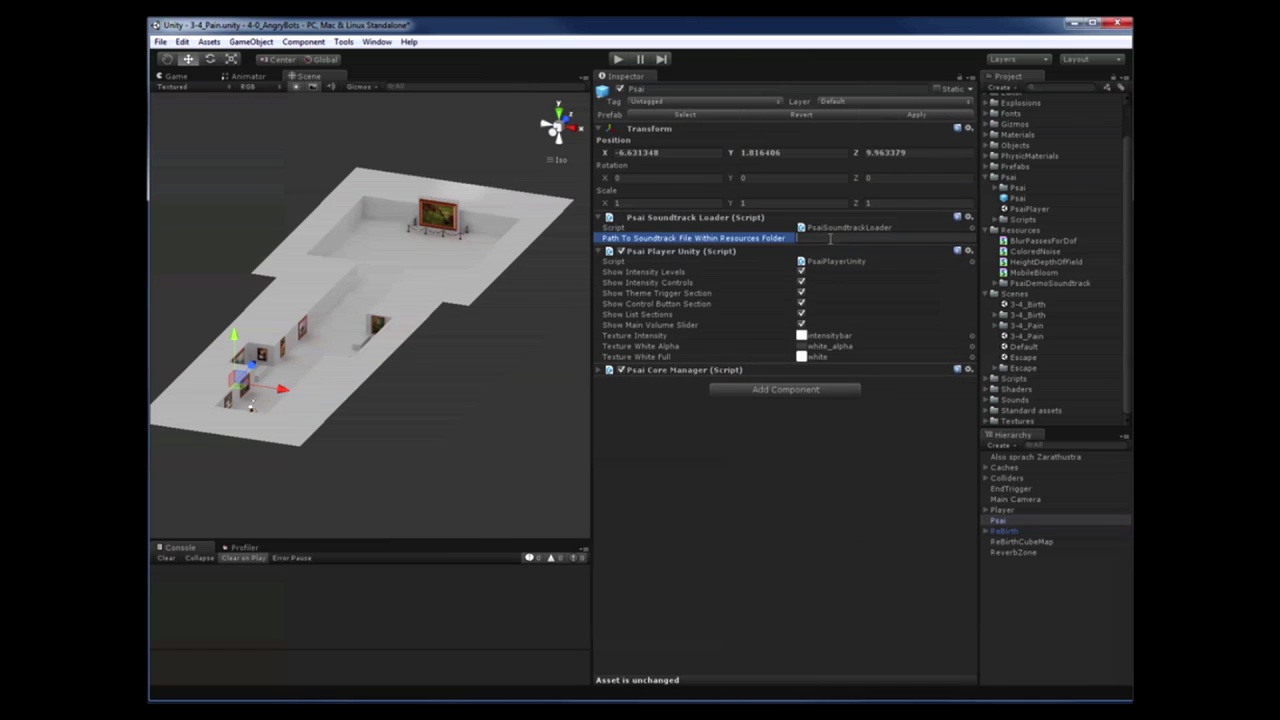
pyautogui.press('Return')
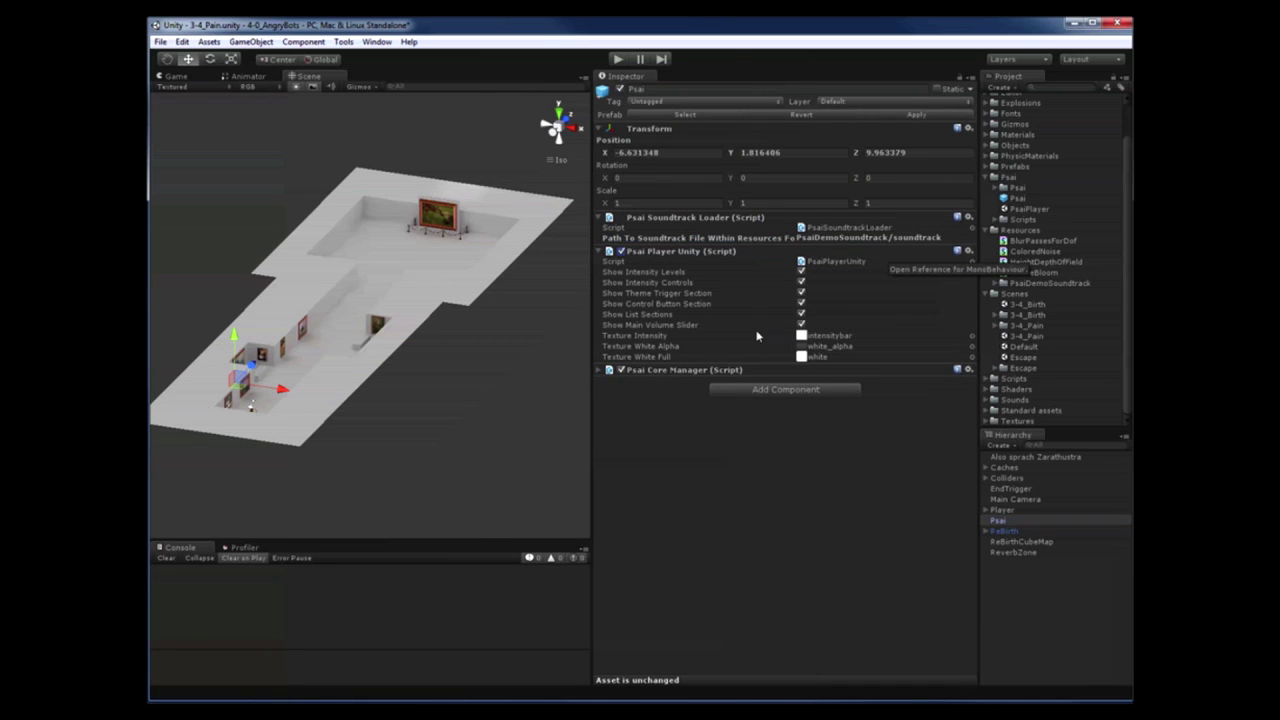
pyautogui.moveTo(592, 315); pyautogui.dragTo(757, 308)
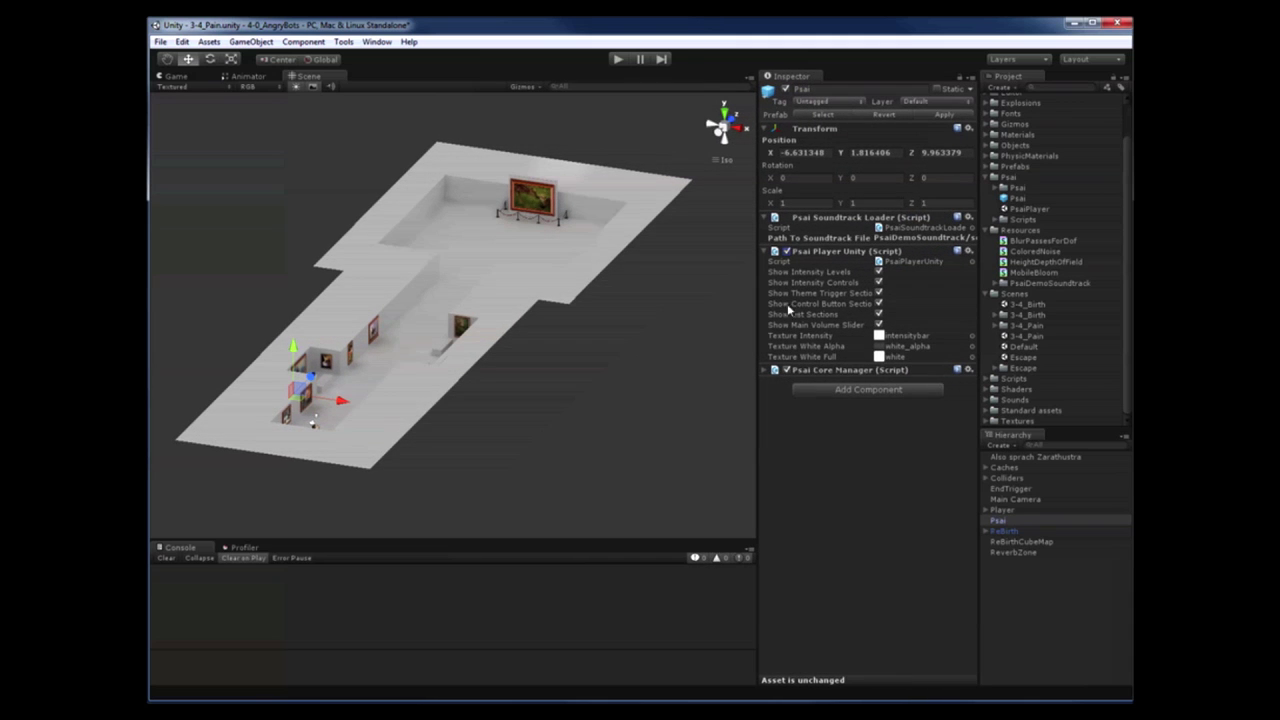
# Attach the PsaiTriggerOnSceneStart script from the Trigger scripts folder to the Also sprach Zarathustra object.
pyautogui.click(994, 219)
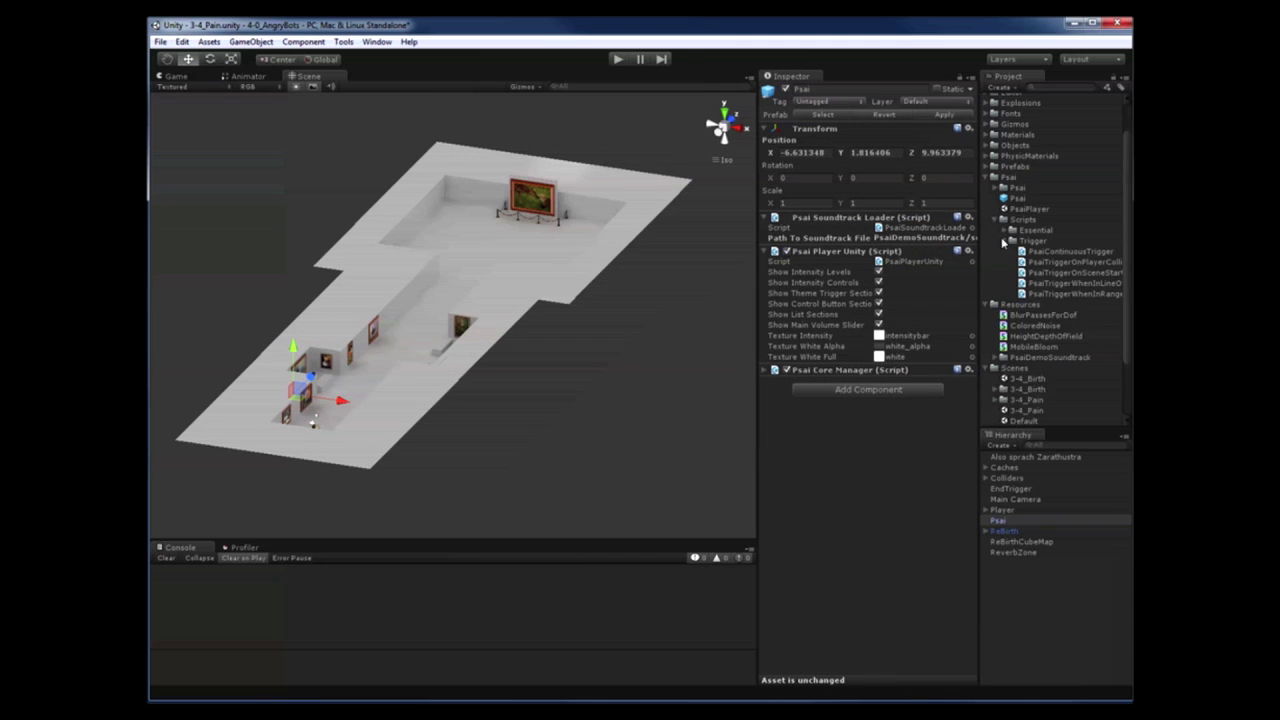
pyautogui.click(1031, 241)
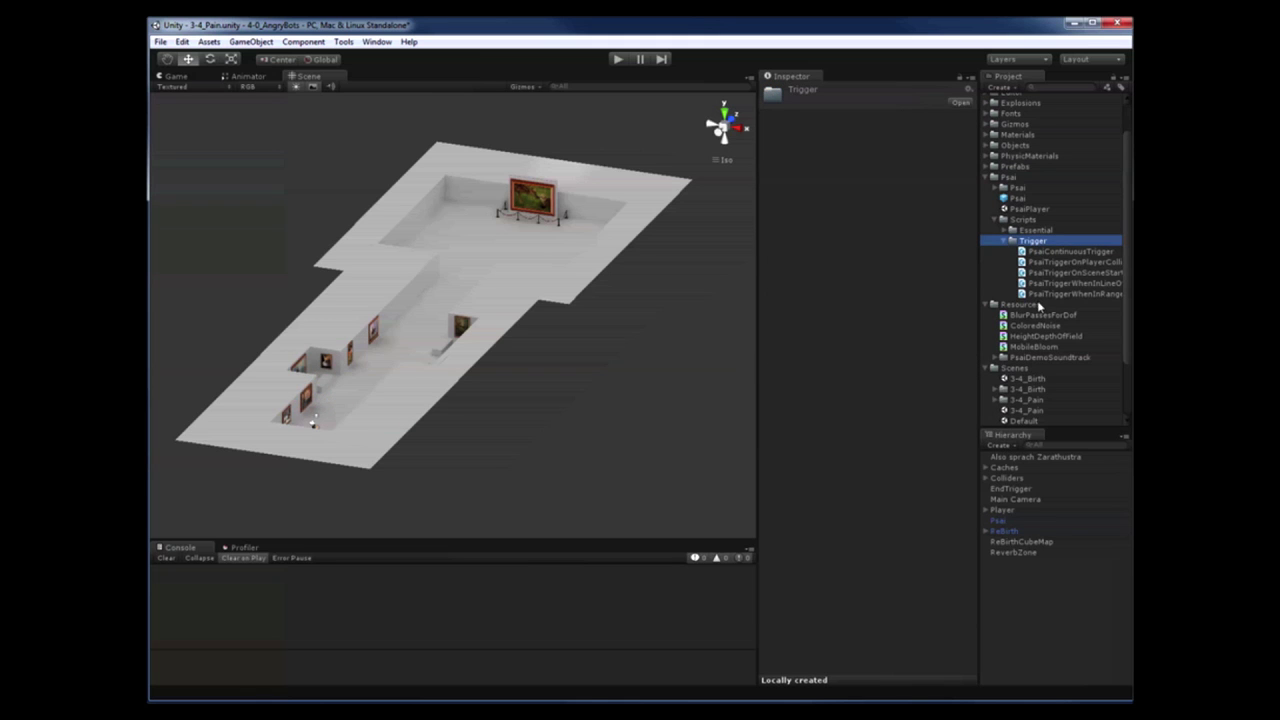
pyautogui.moveTo(980, 289); pyautogui.dragTo(890, 288)
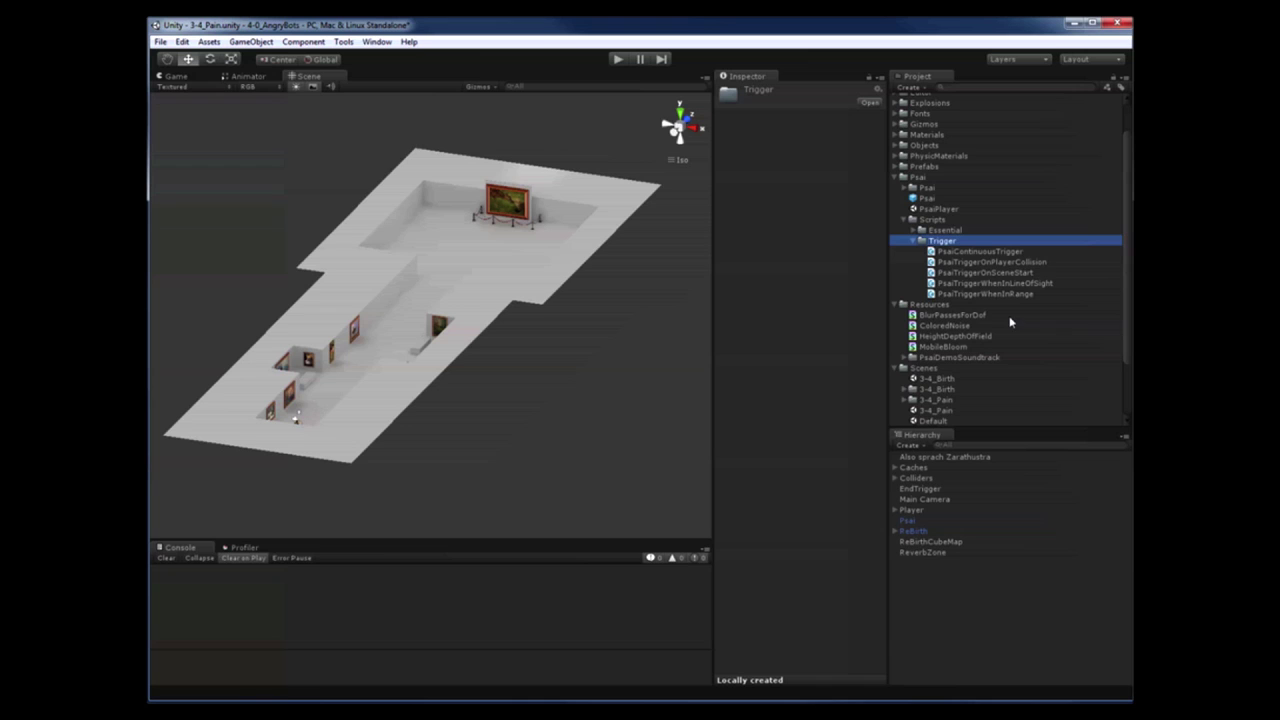
pyautogui.click(1003, 274)
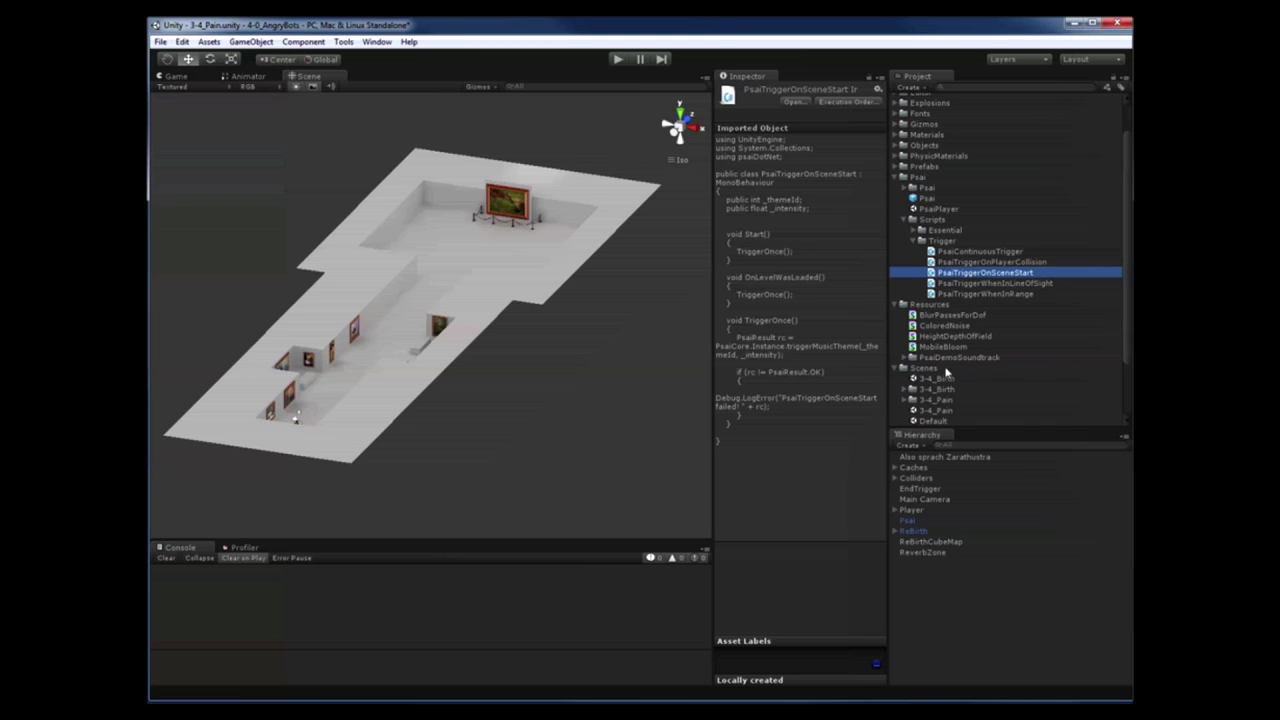
pyautogui.moveTo(966, 279); pyautogui.dragTo(943, 457)
pyautogui.click(943, 457)
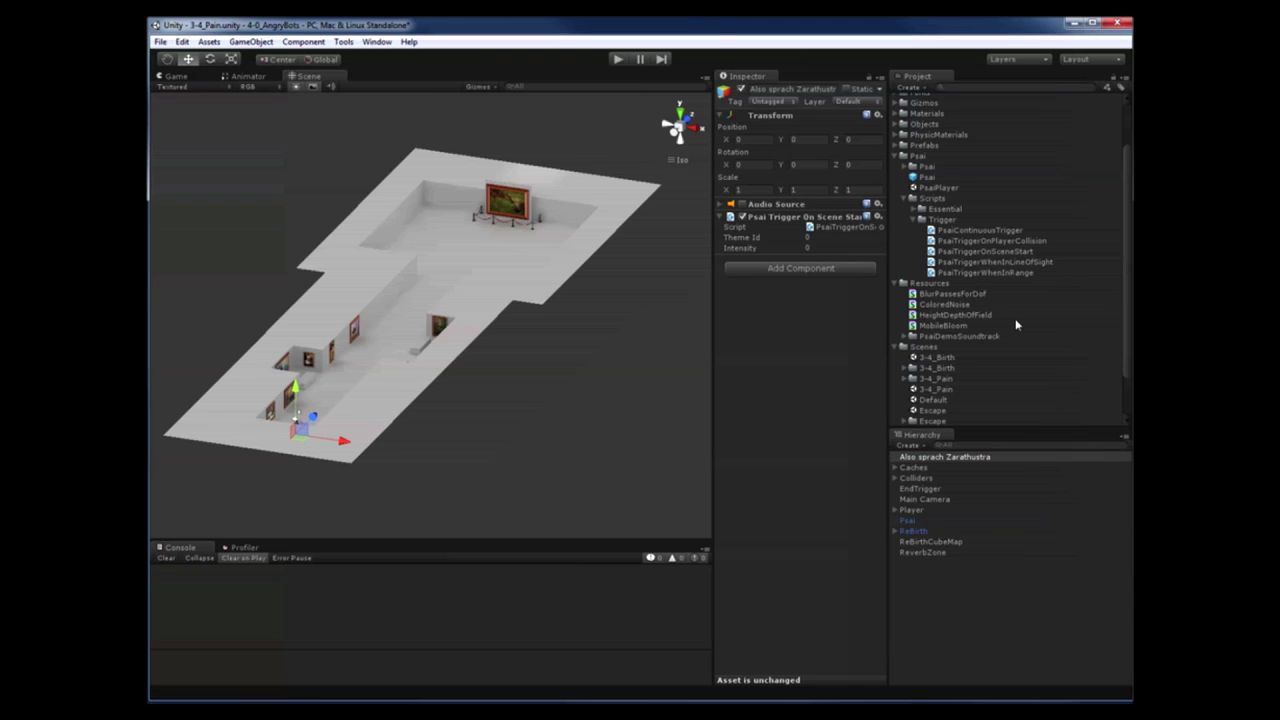
# Examine the code of the PsaiTriggerOnSceneStart script.
pyautogui.click(1020, 250)
pyautogui.moveTo(712, 278); pyautogui.dragTo(384, 287)
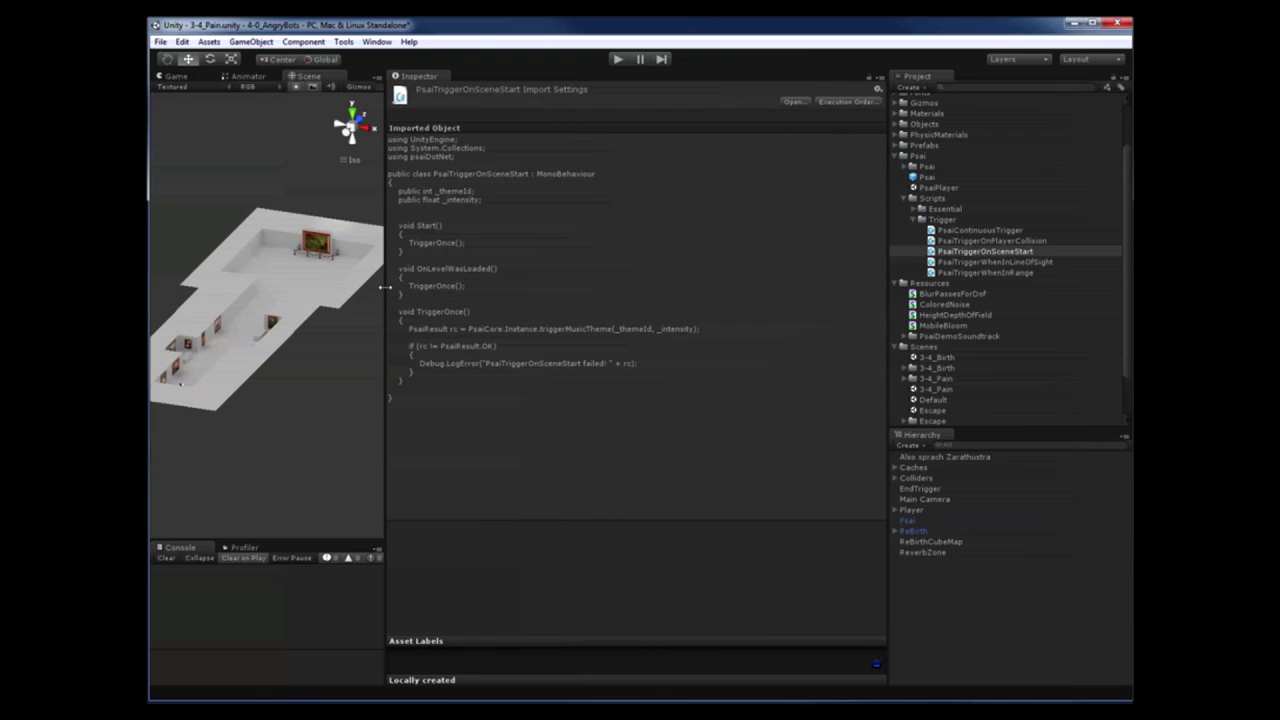
pyautogui.moveTo(384, 287); pyautogui.dragTo(890, 287)
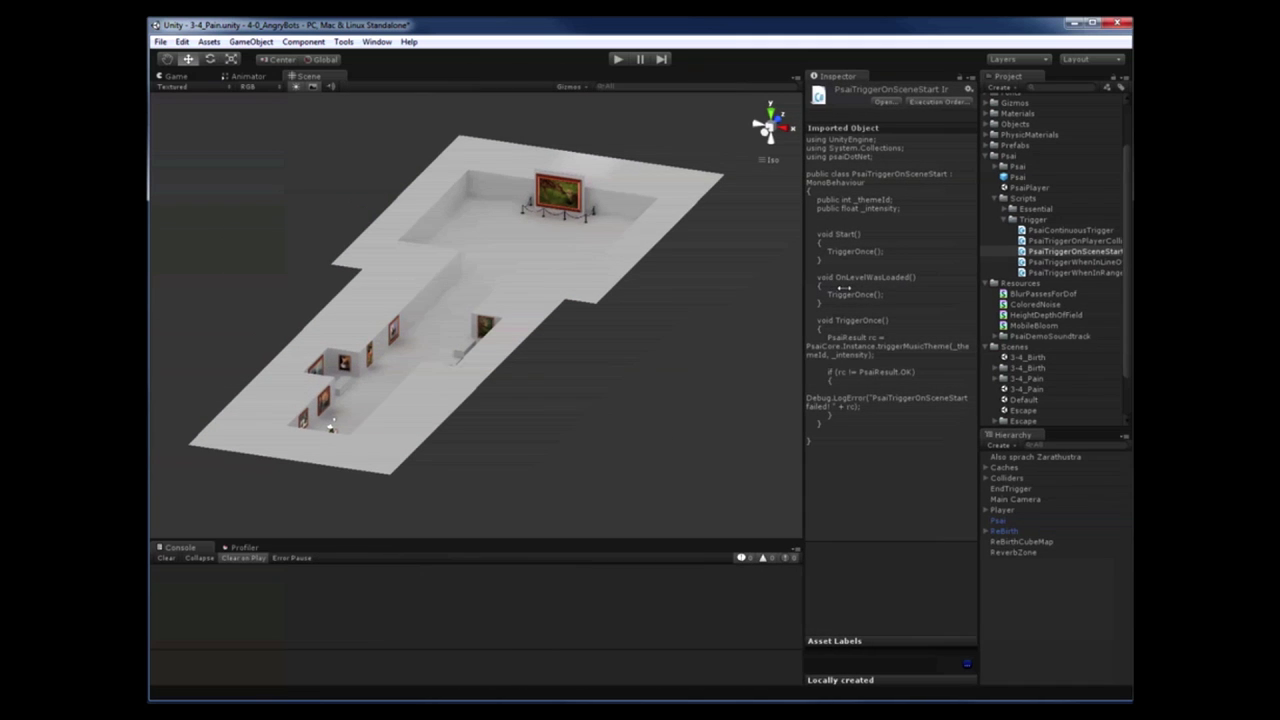
# Set the scene start trigger on Also sprach Zarathustra to Theme Id 2 and Intensity 0.5.
pyautogui.click(1025, 456)
pyautogui.click(909, 240)
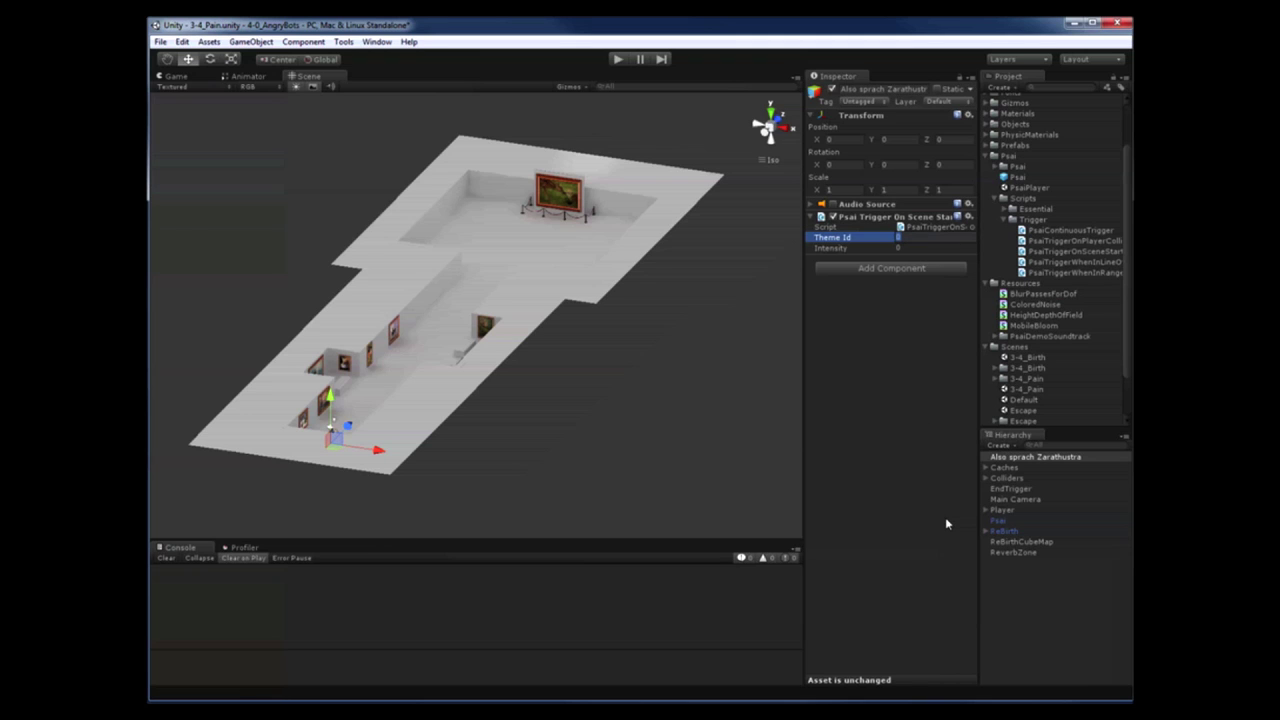
pyautogui.write('2')
pyautogui.press('Tab')
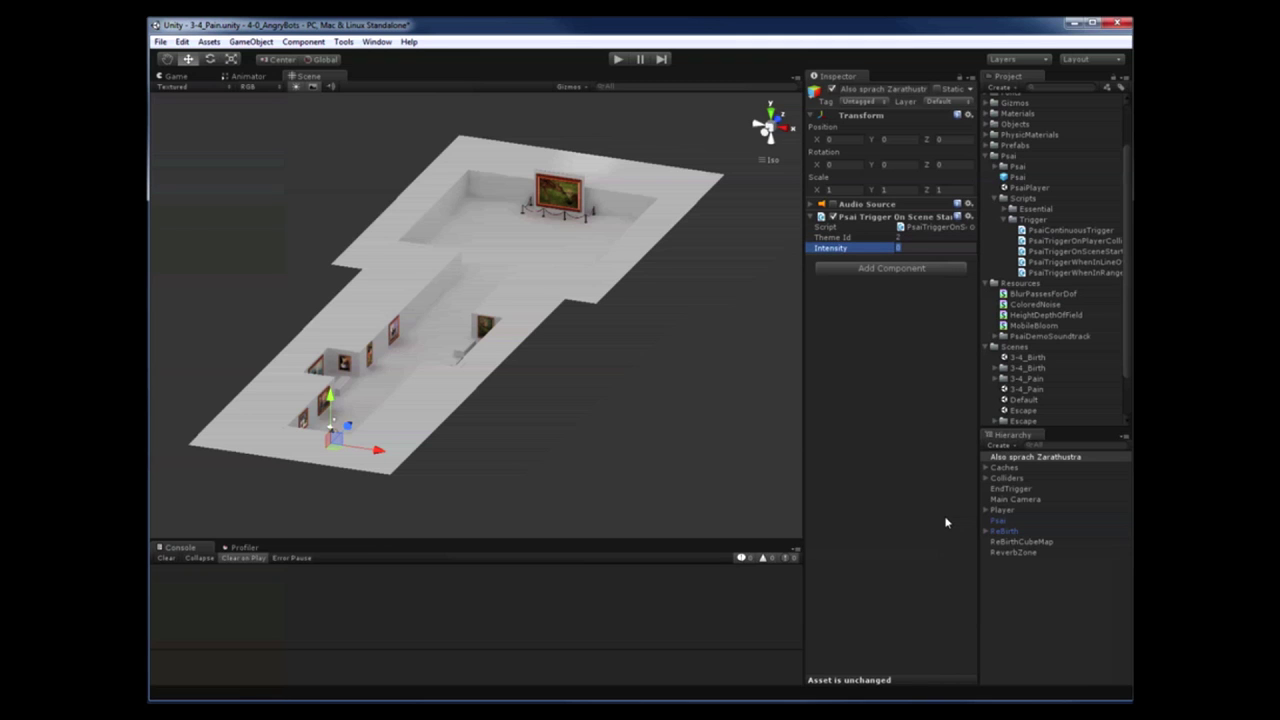
pyautogui.write('0.5')
pyautogui.press('Return')
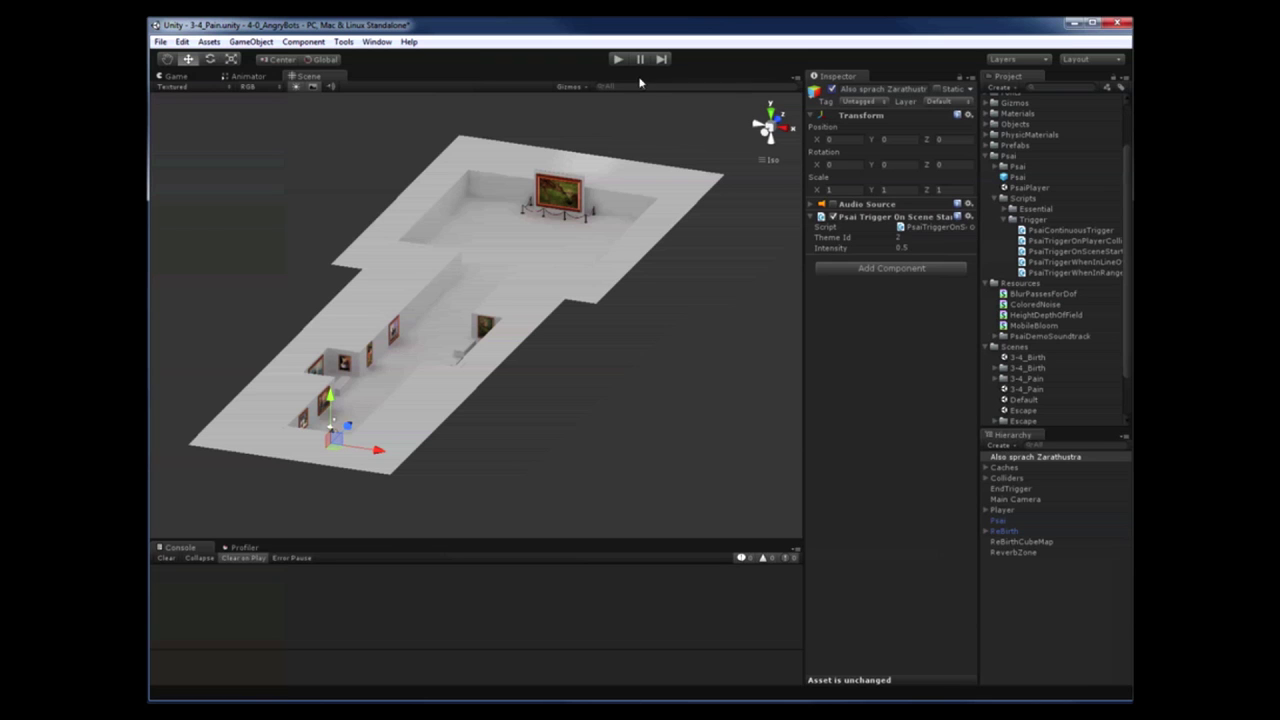
# Play the 3-4_Pain scene, select the Psai object and lower the main music volume in the player overlay.
pyautogui.click(618, 60)
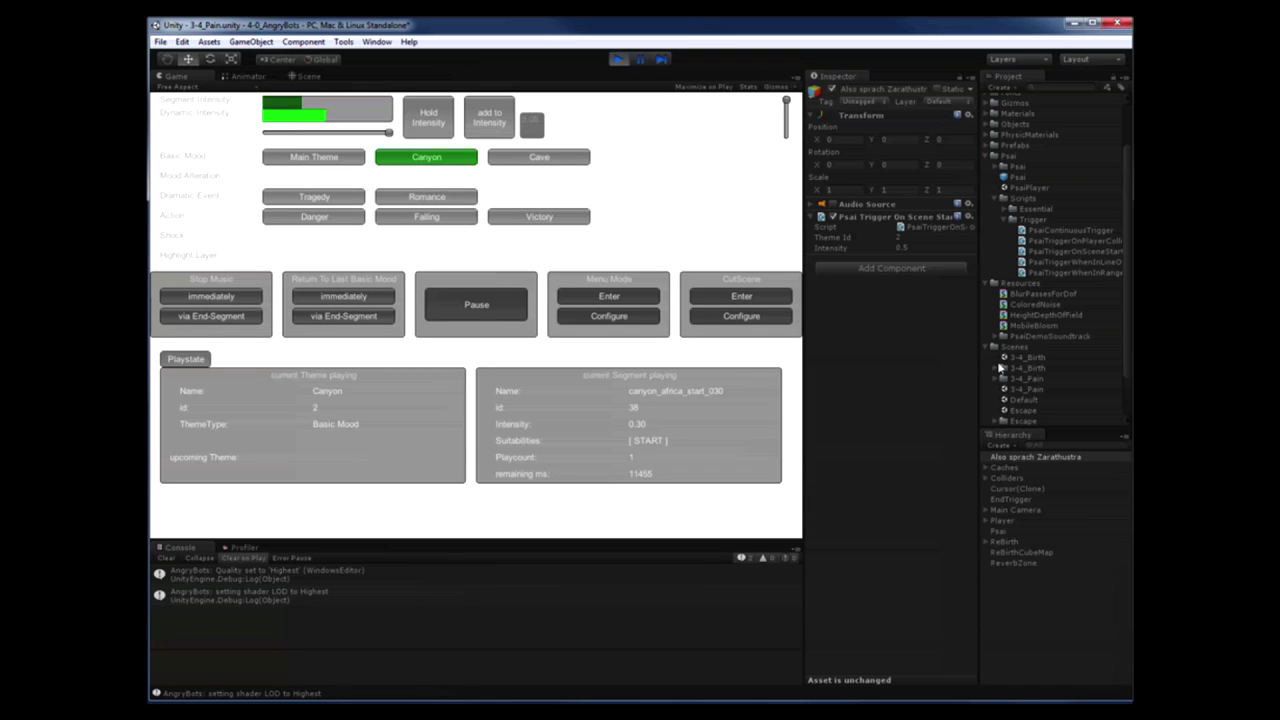
pyautogui.click(998, 531)
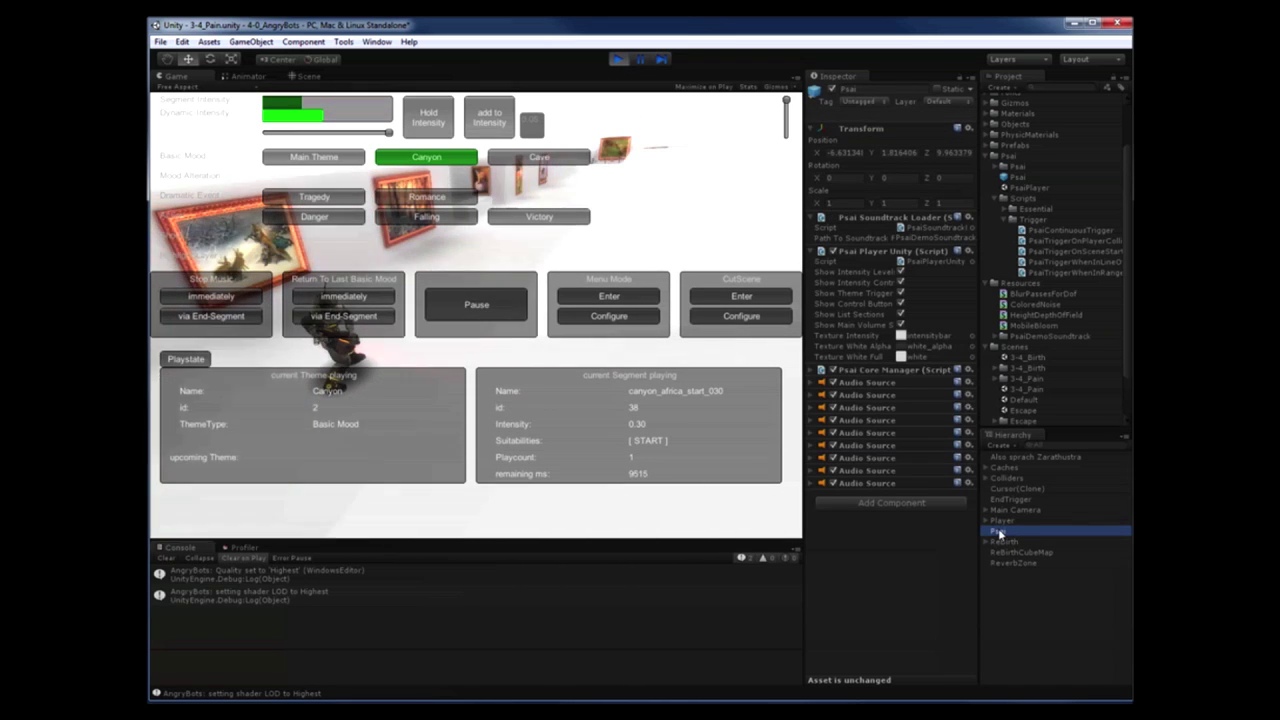
pyautogui.moveTo(786, 100); pyautogui.dragTo(786, 107)
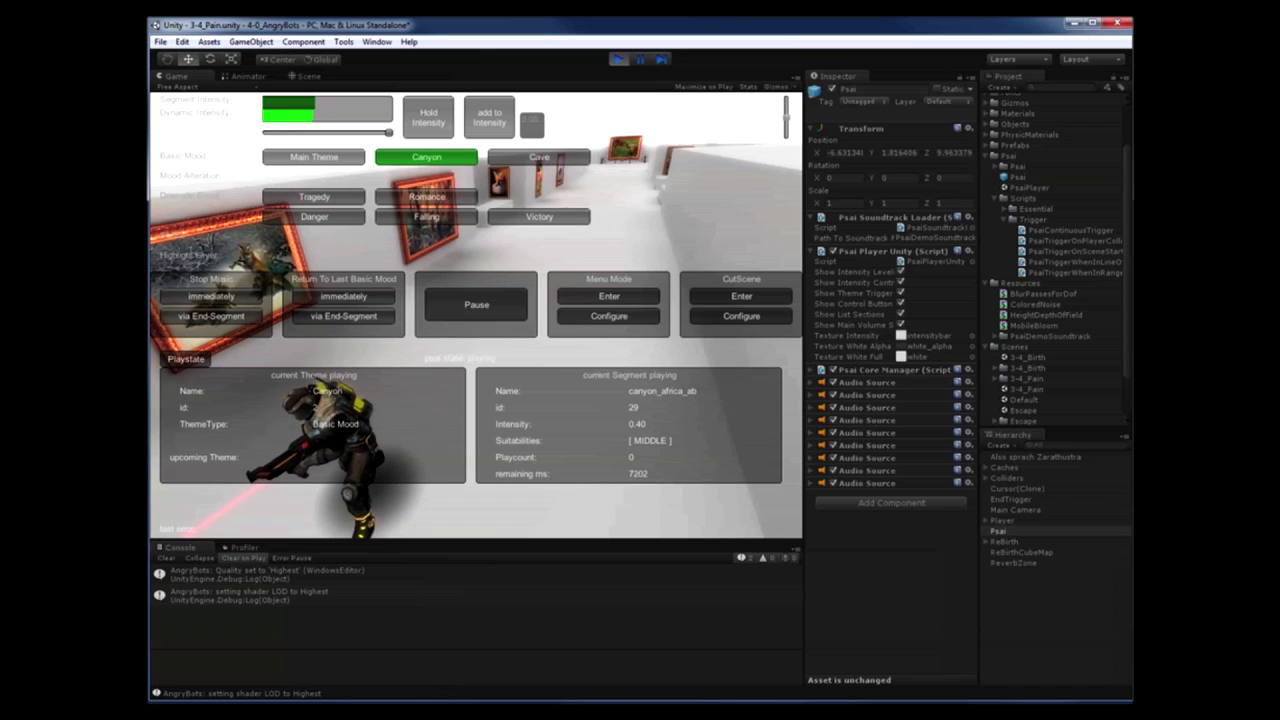
# Hide the list sections, control buttons, theme triggers and intensity controls of the running Psai player overlay.
pyautogui.click(901, 314)
pyautogui.click(901, 303)
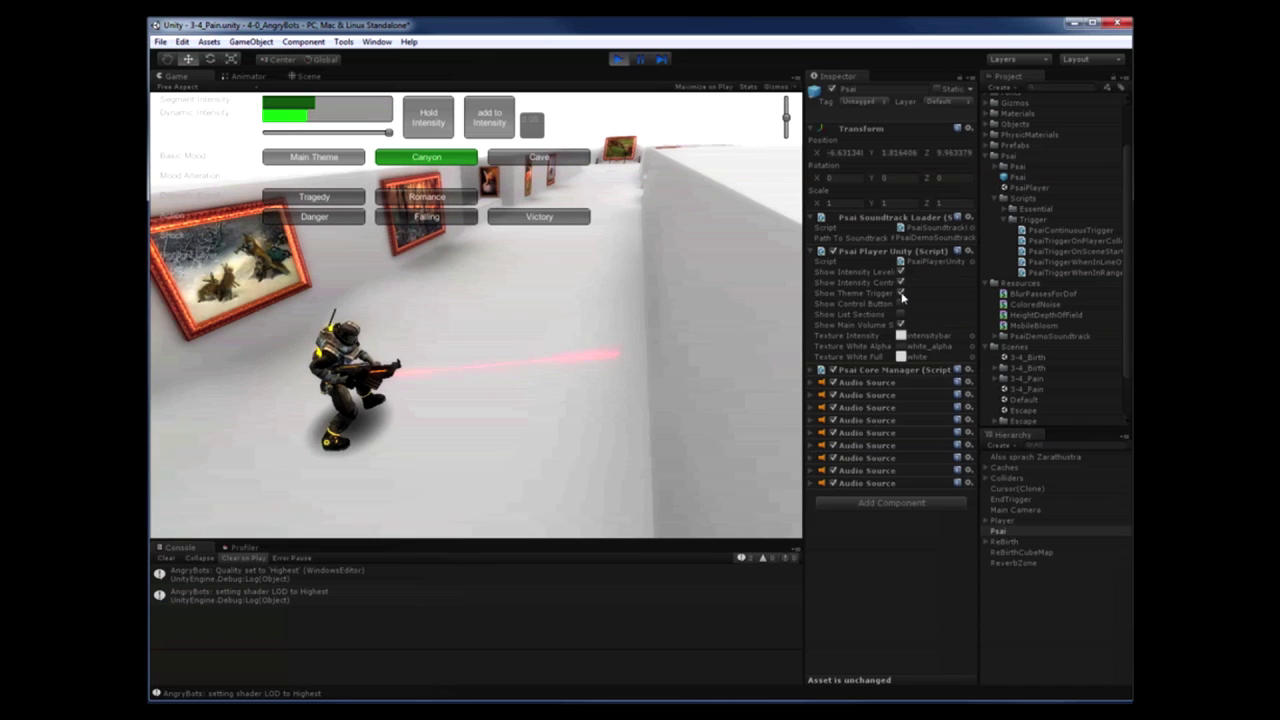
pyautogui.click(901, 294)
pyautogui.click(901, 283)
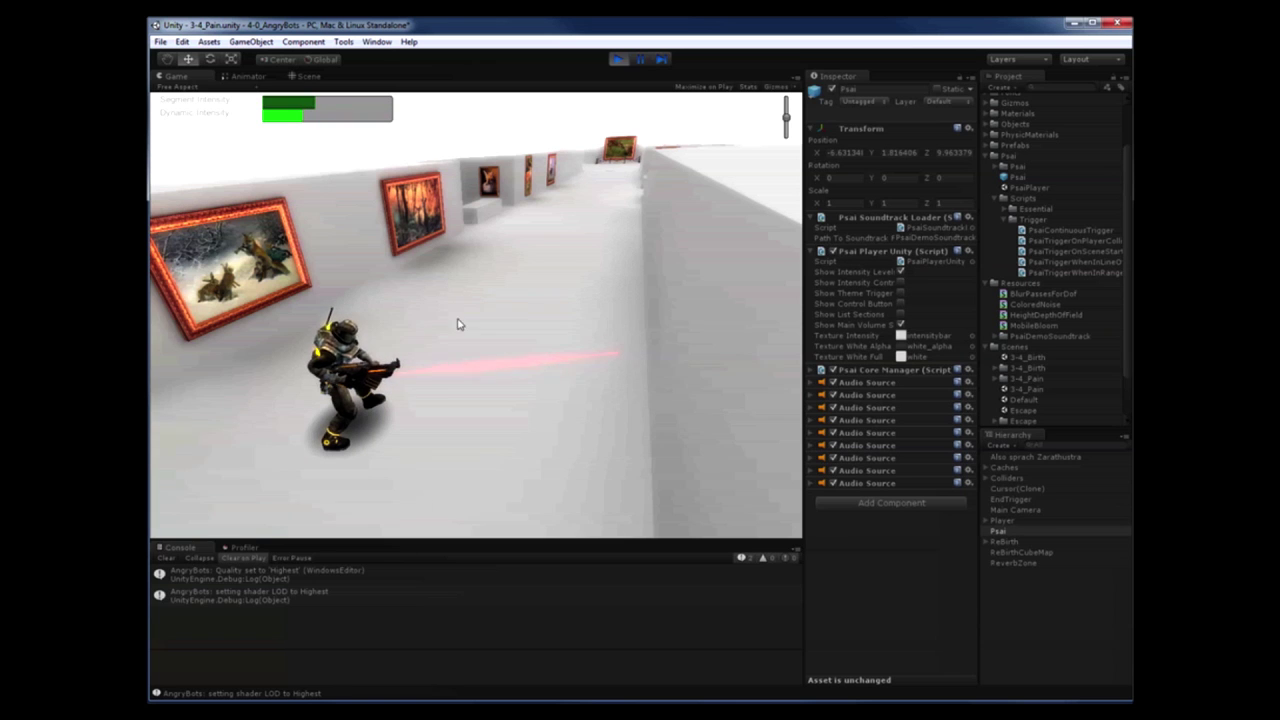
# Walk the player forward along the gallery to the deer painting while observing the music's segment and dynamic intensity levels.
pyautogui.press('w')
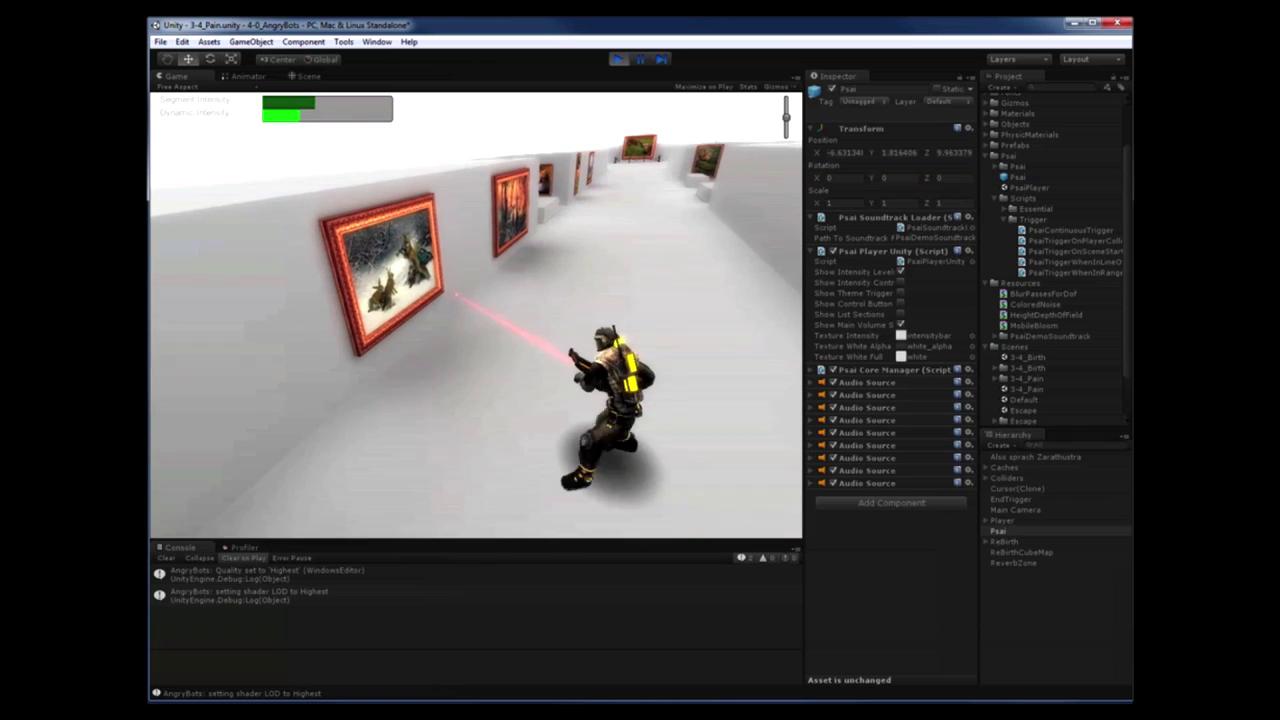
pyautogui.press('w')
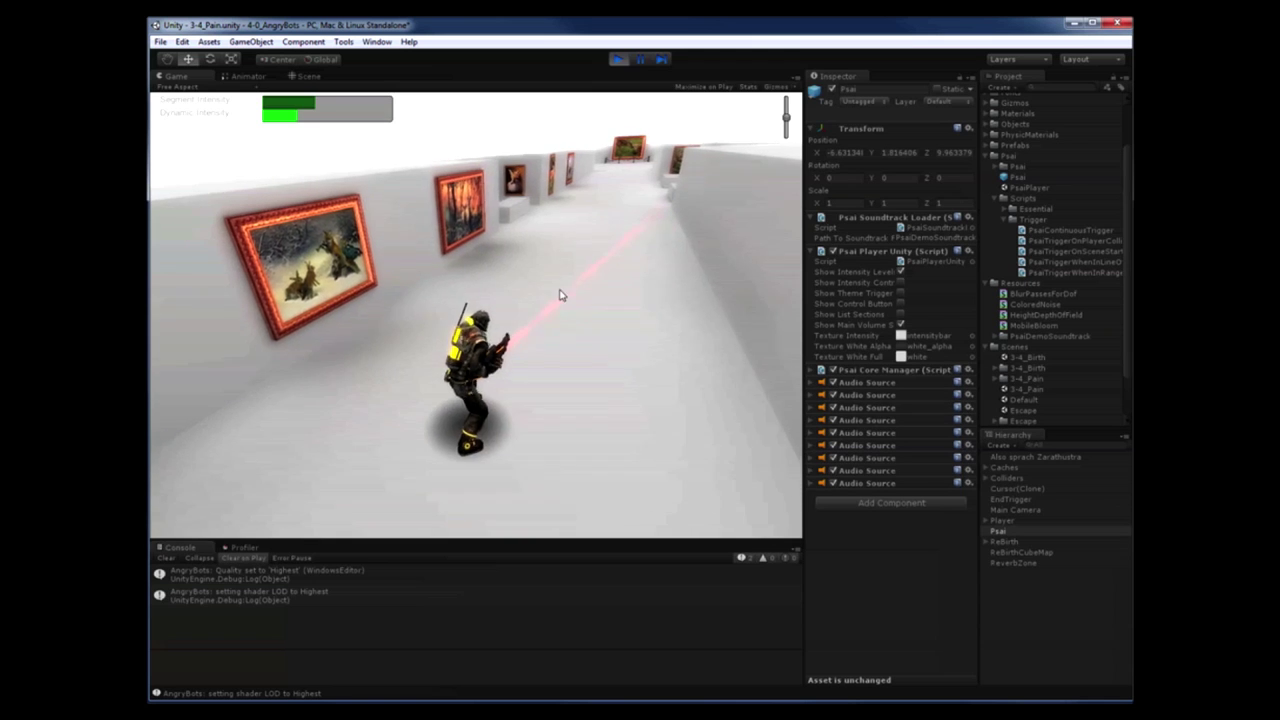
pyautogui.press('w')
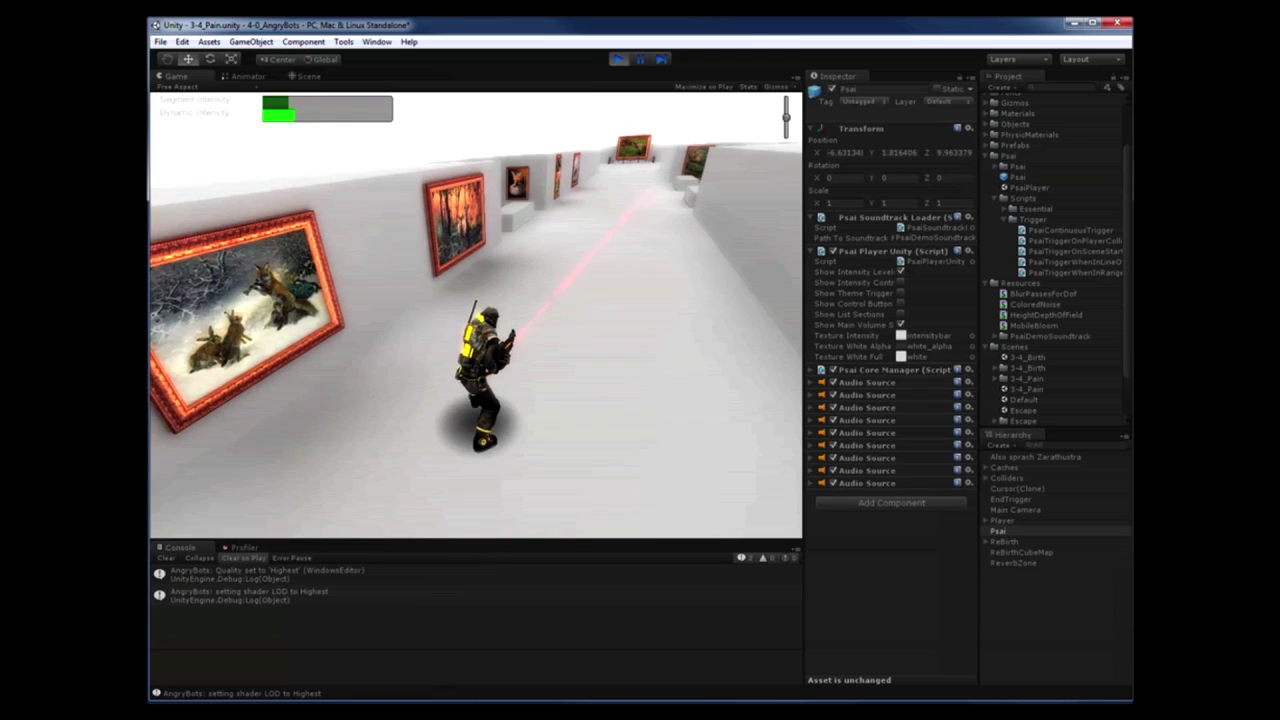
pyautogui.press('w')
pyautogui.press('w')
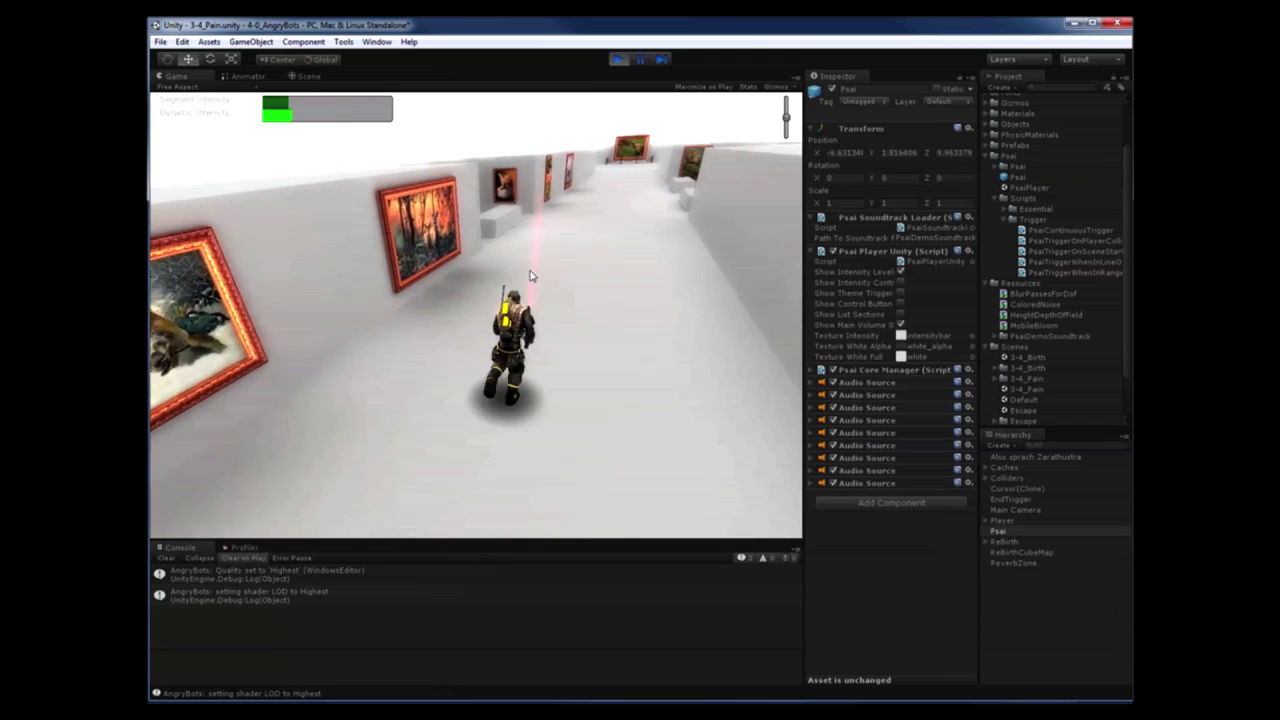
pyautogui.press('w')
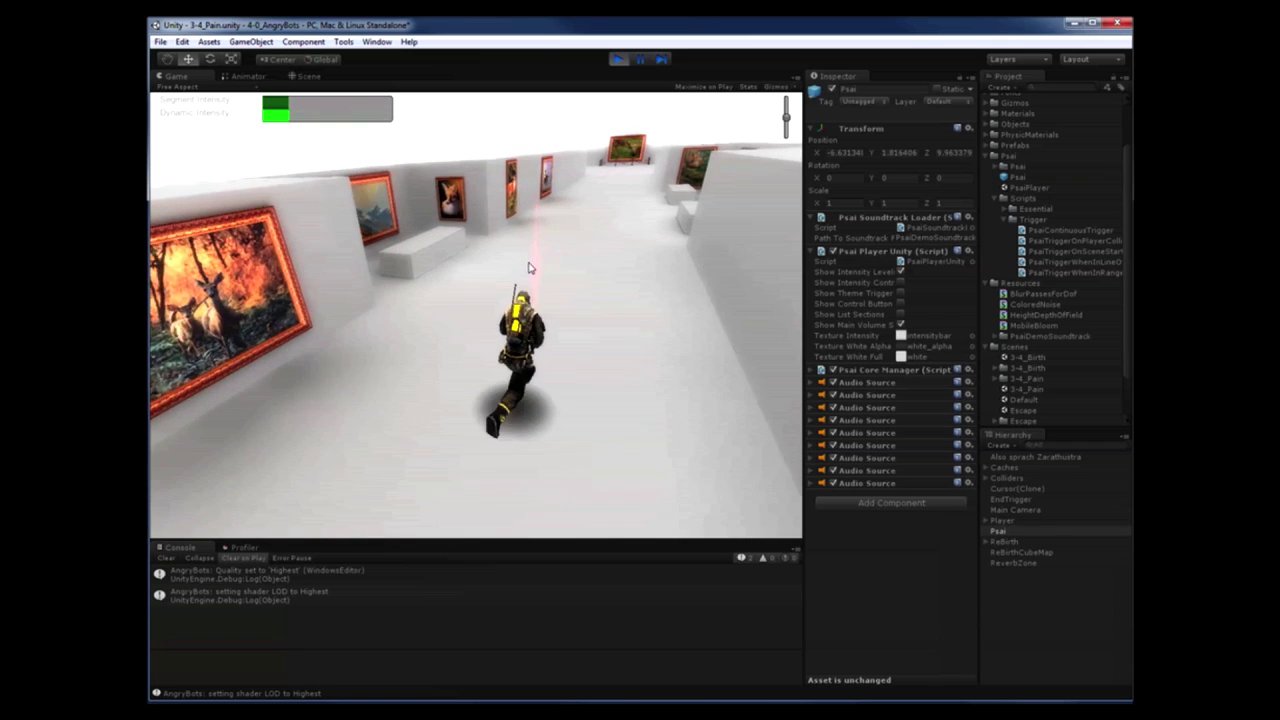
pyautogui.press('w')
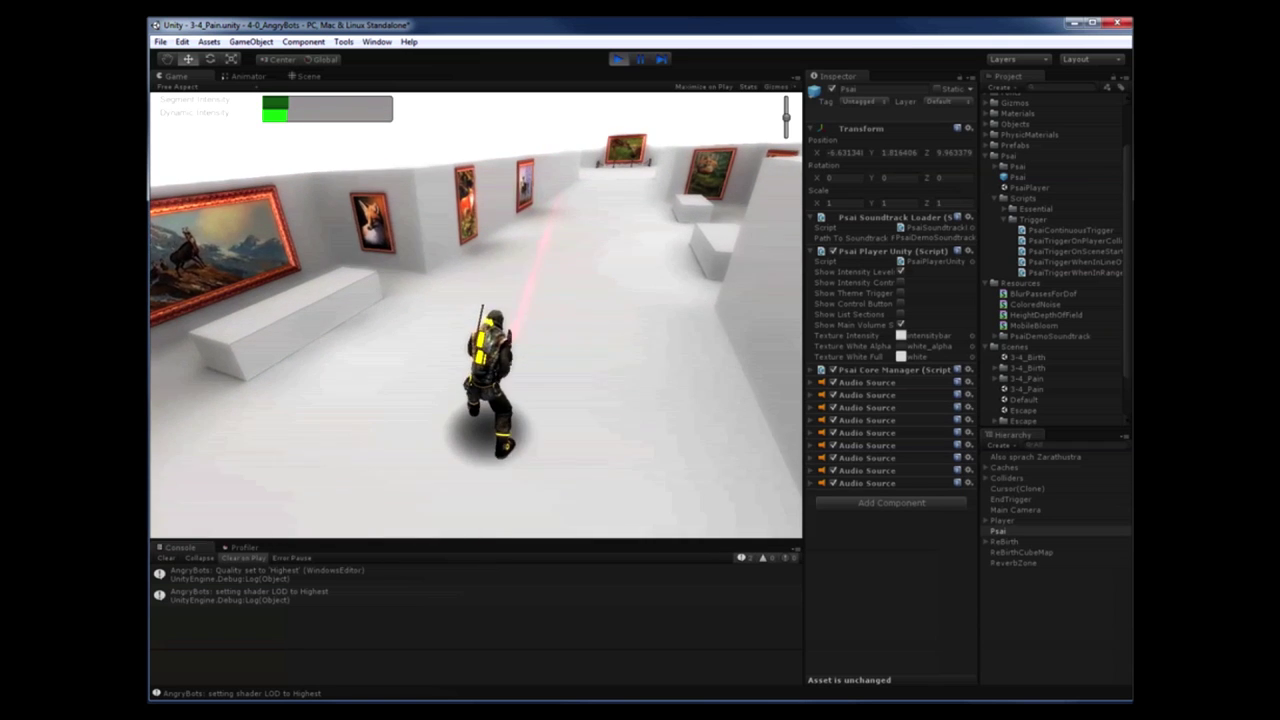
pyautogui.press('w')
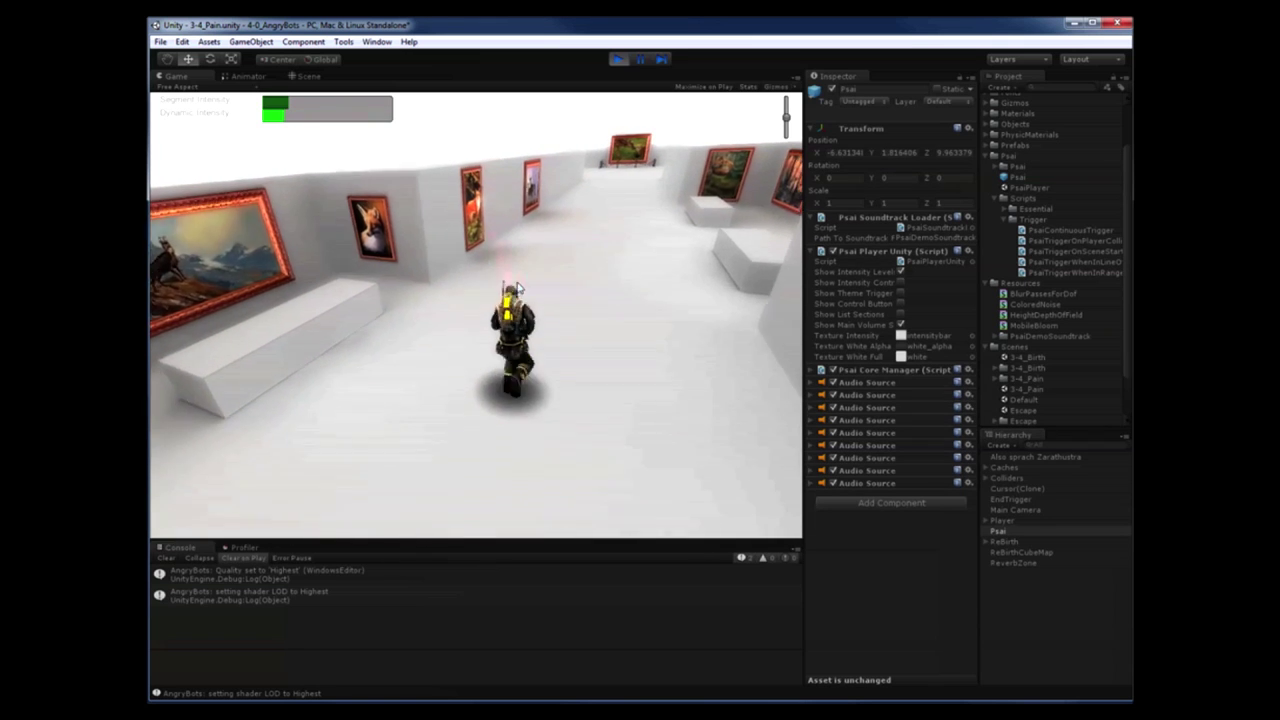
pyautogui.press('w')
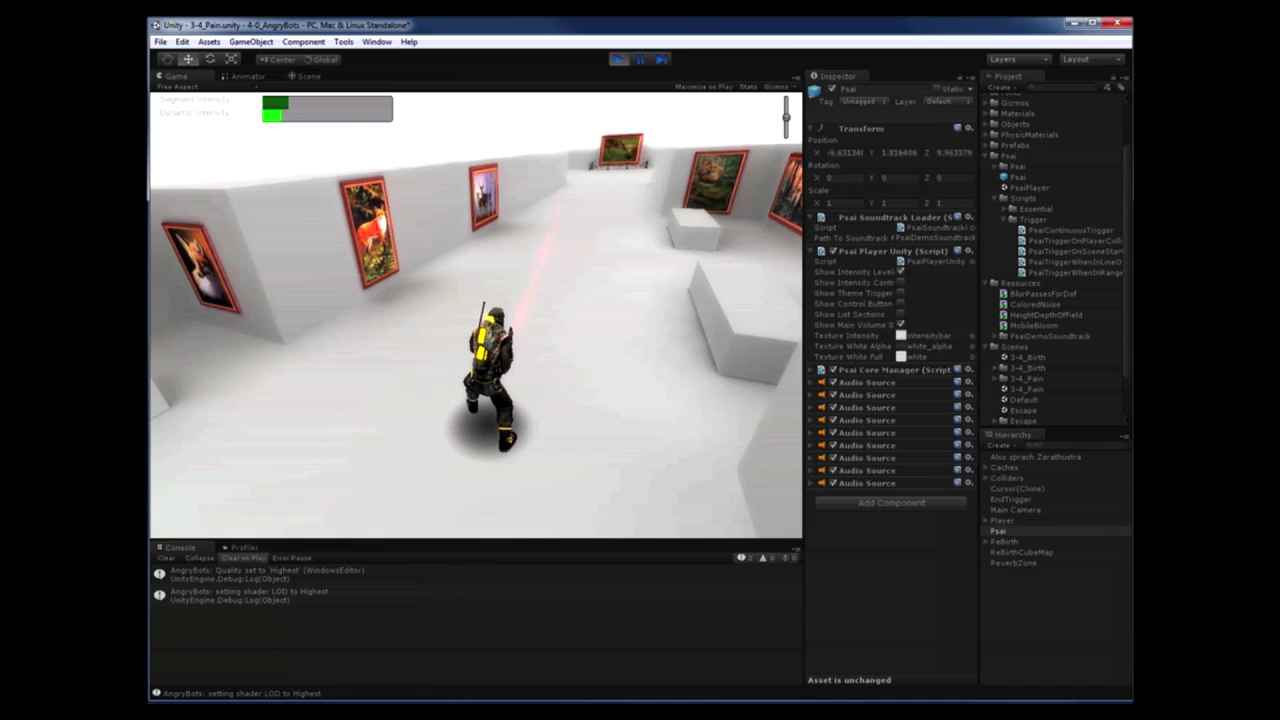
pyautogui.press('w')
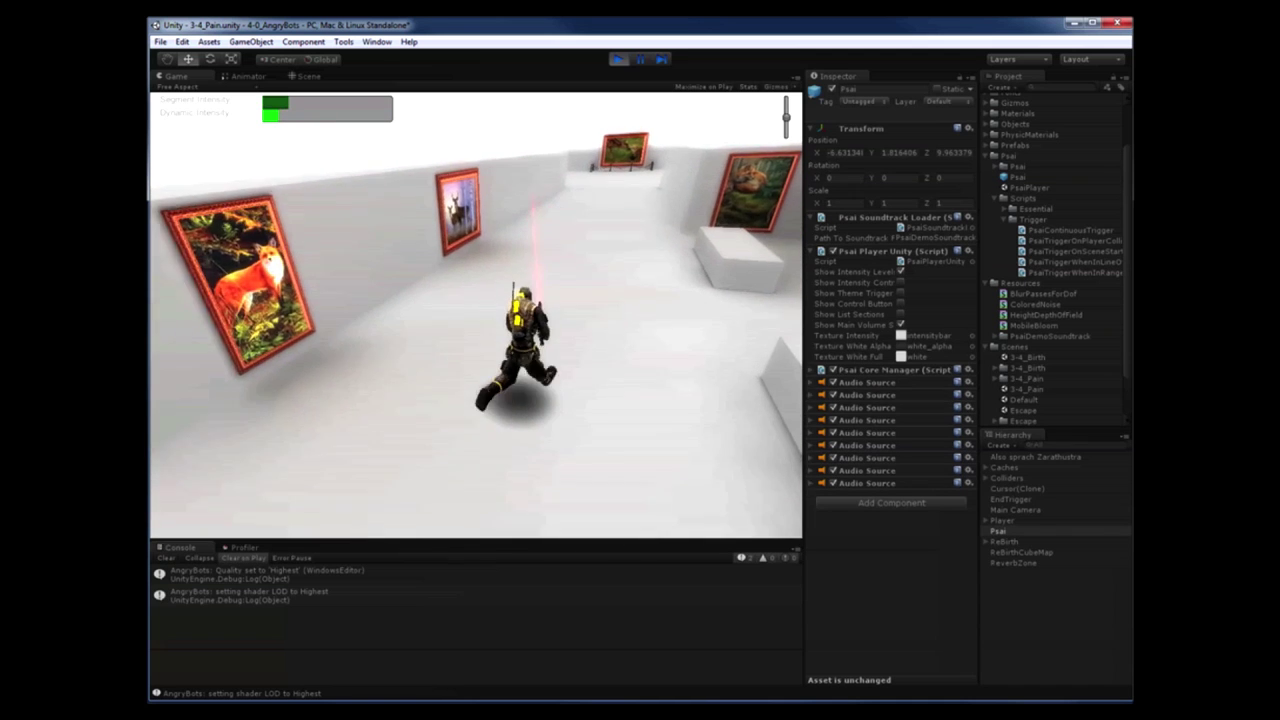
pyautogui.press('w')
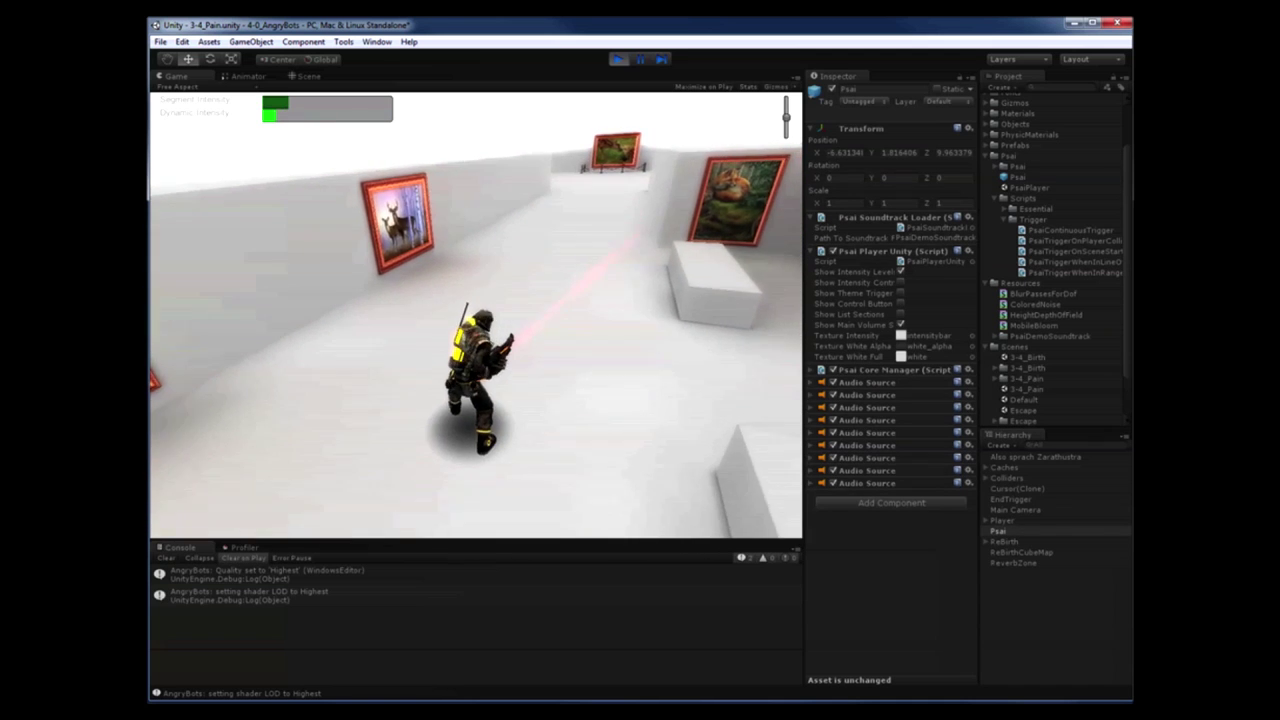
pyautogui.press('w')
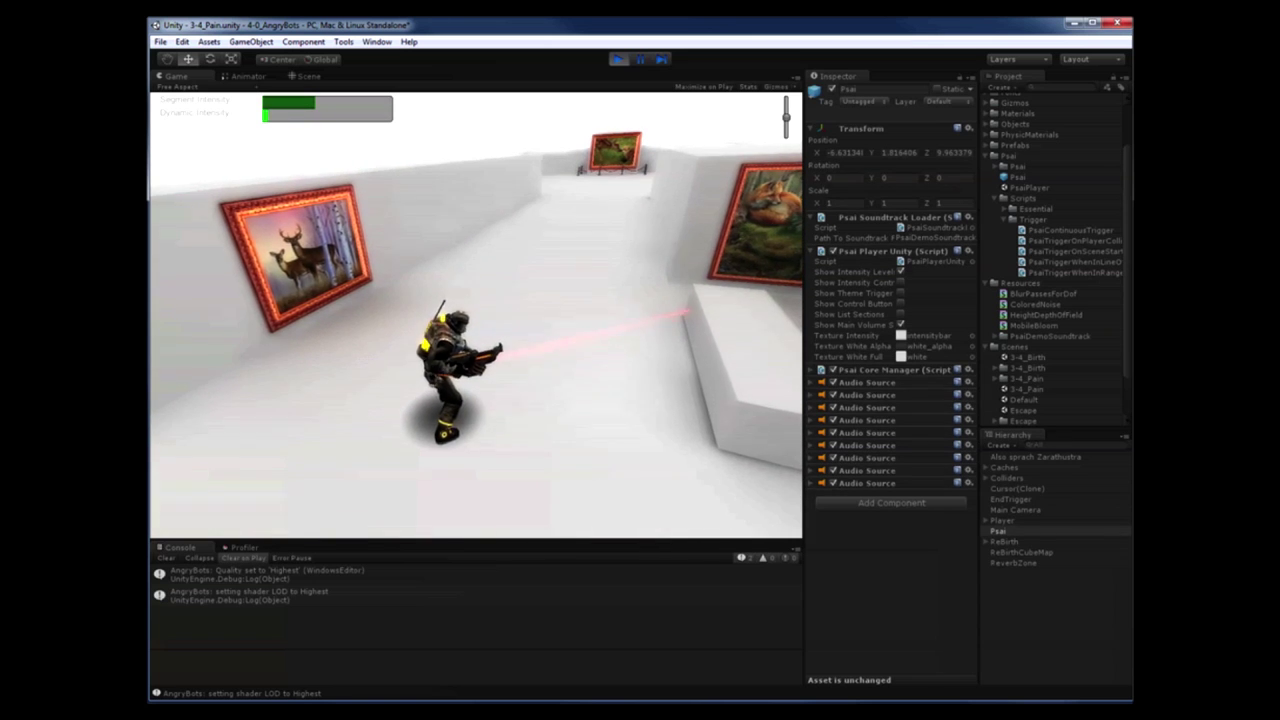
pyautogui.press('w')
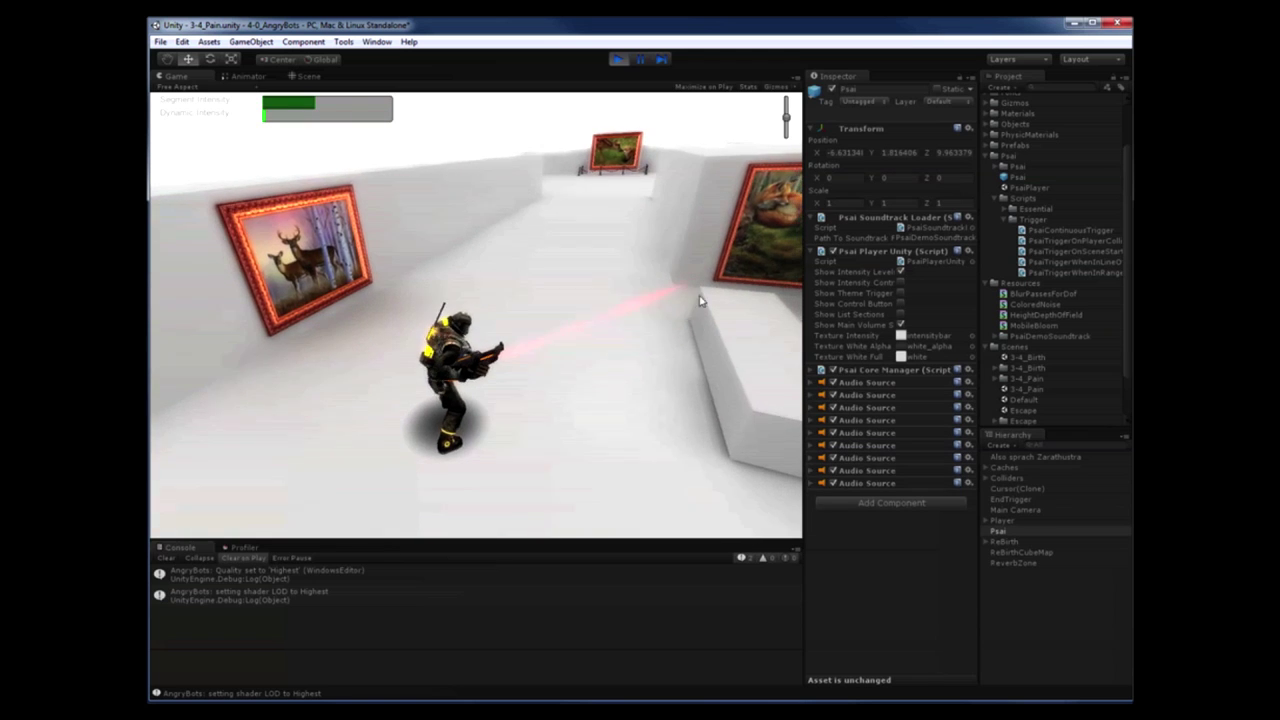
# Show the Psai list sections, watch the playing theme and segment while moving the player back, and stop the scene.
pyautogui.click(900, 315)
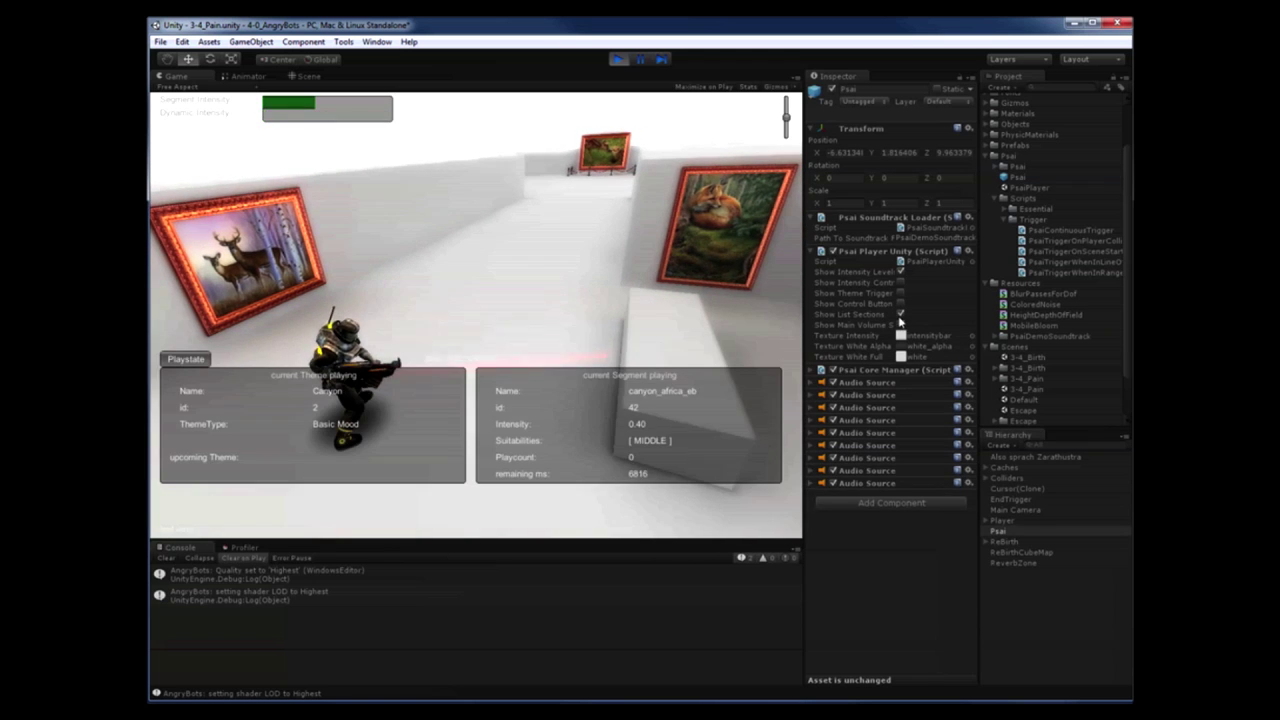
pyautogui.press('w')
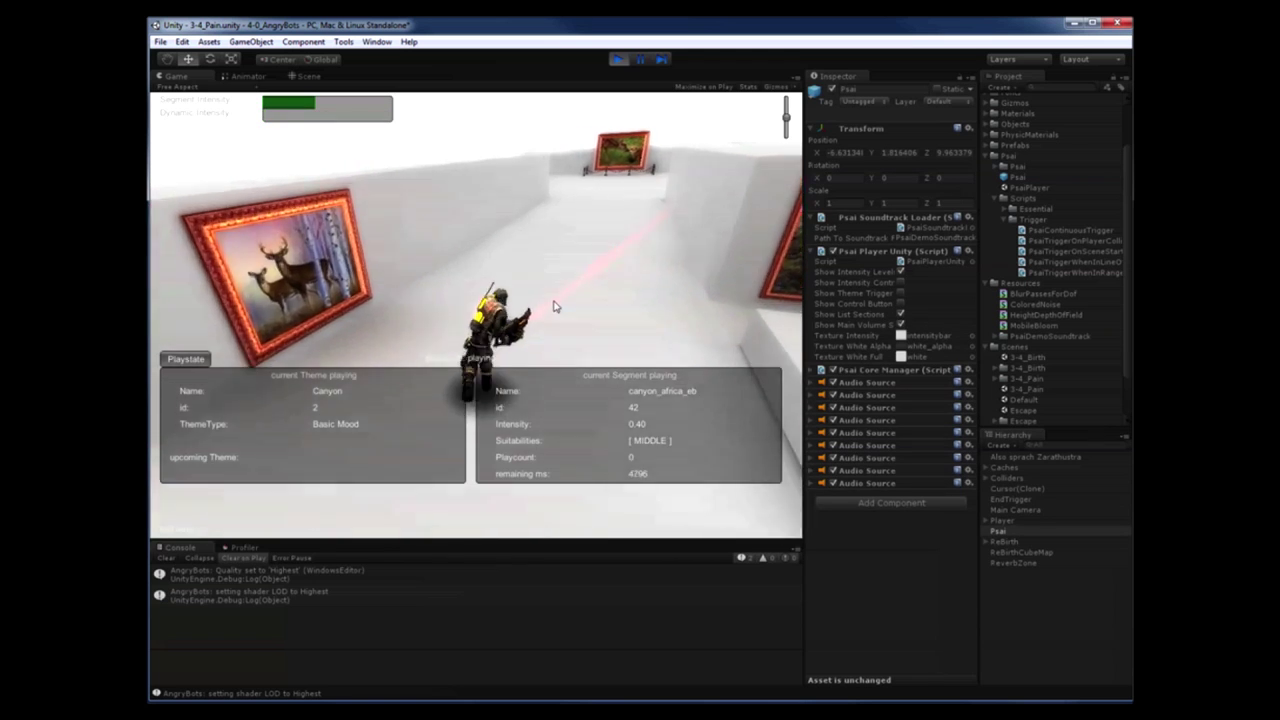
pyautogui.press('a')
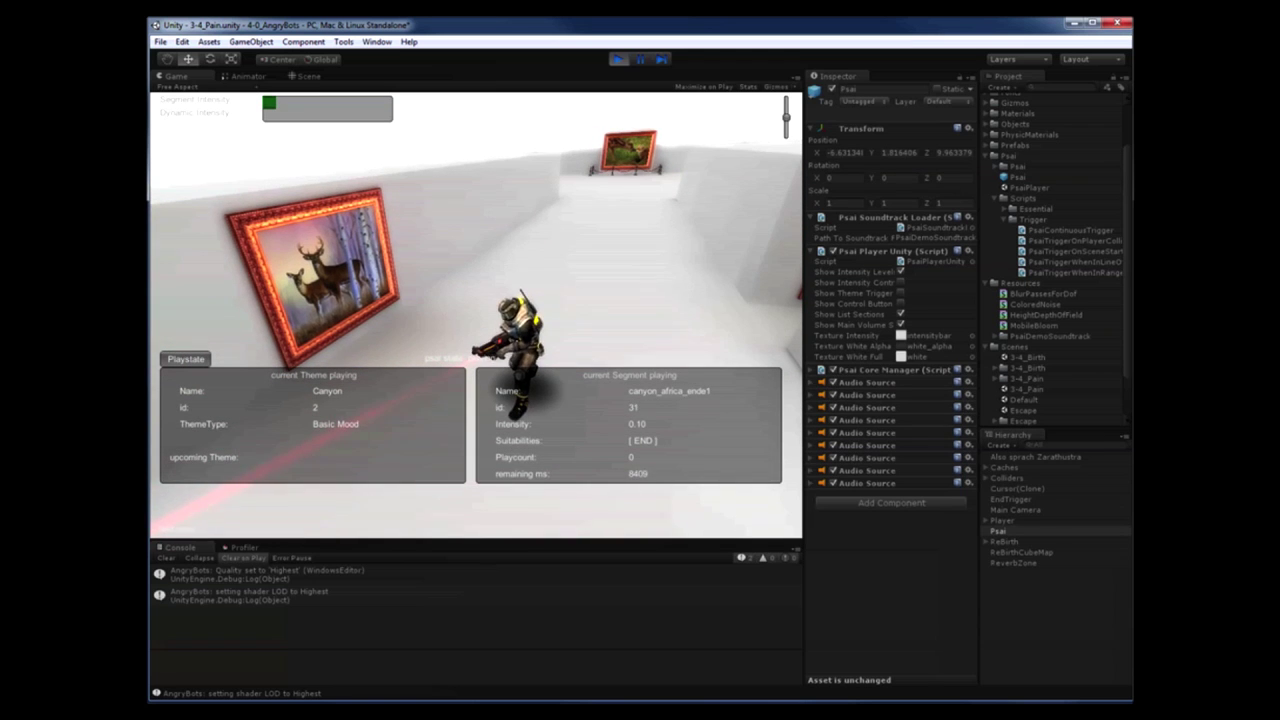
pyautogui.press('s')
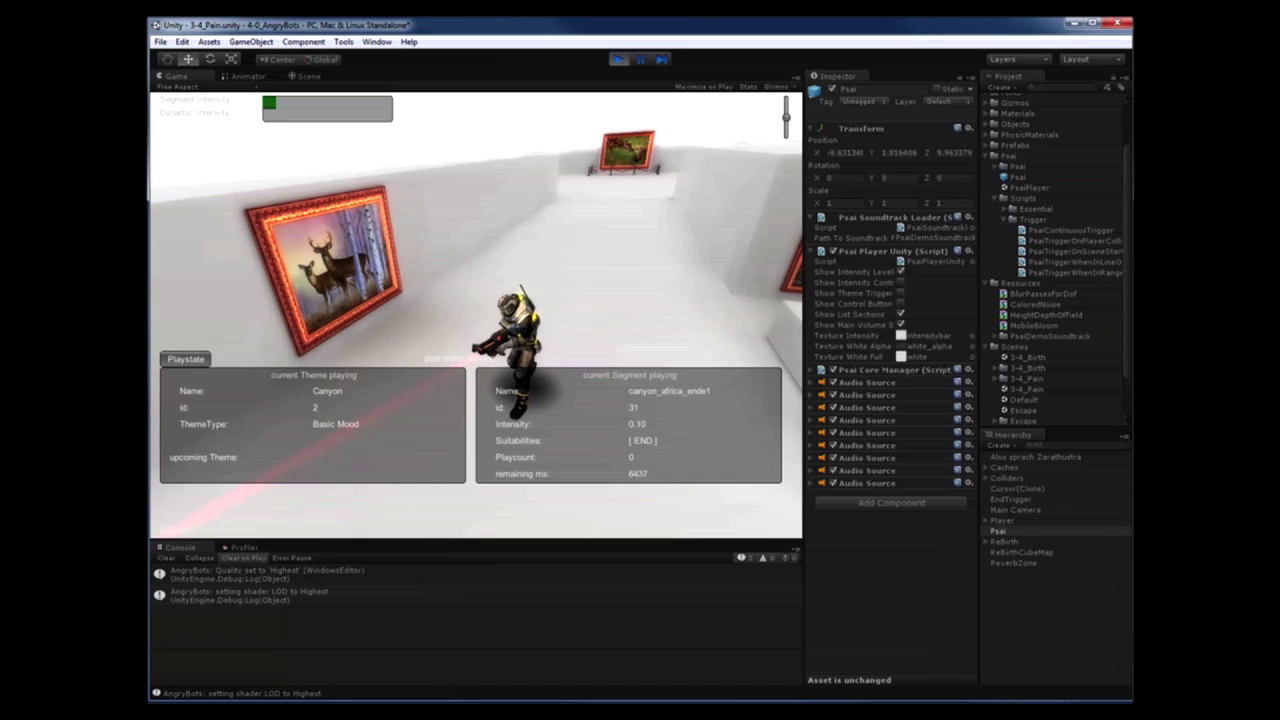
pyautogui.press('s')
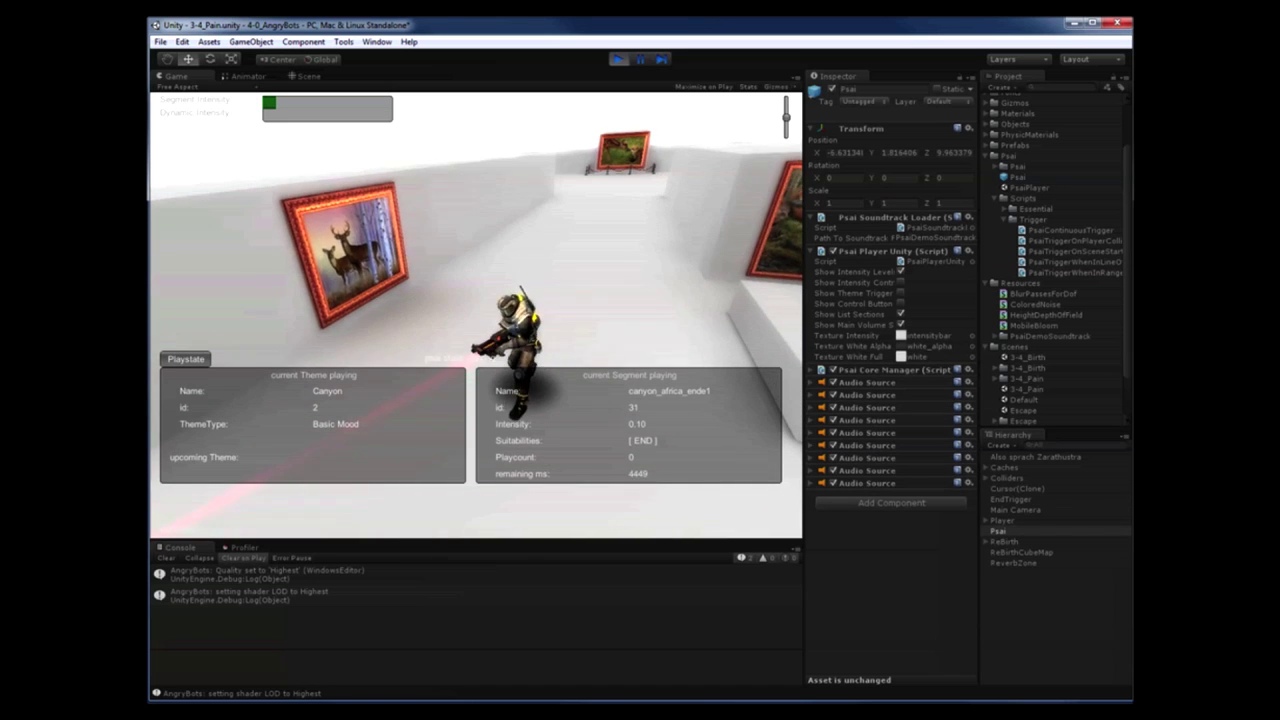
pyautogui.press('s')
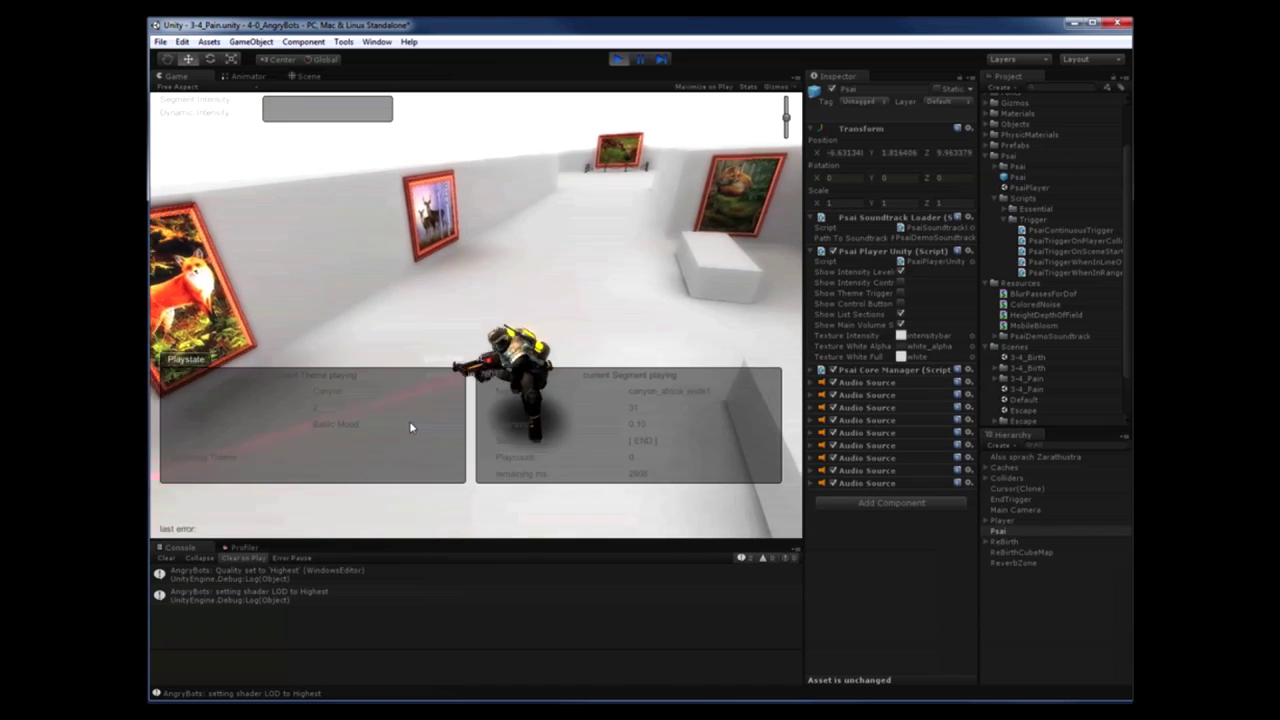
pyautogui.press('s')
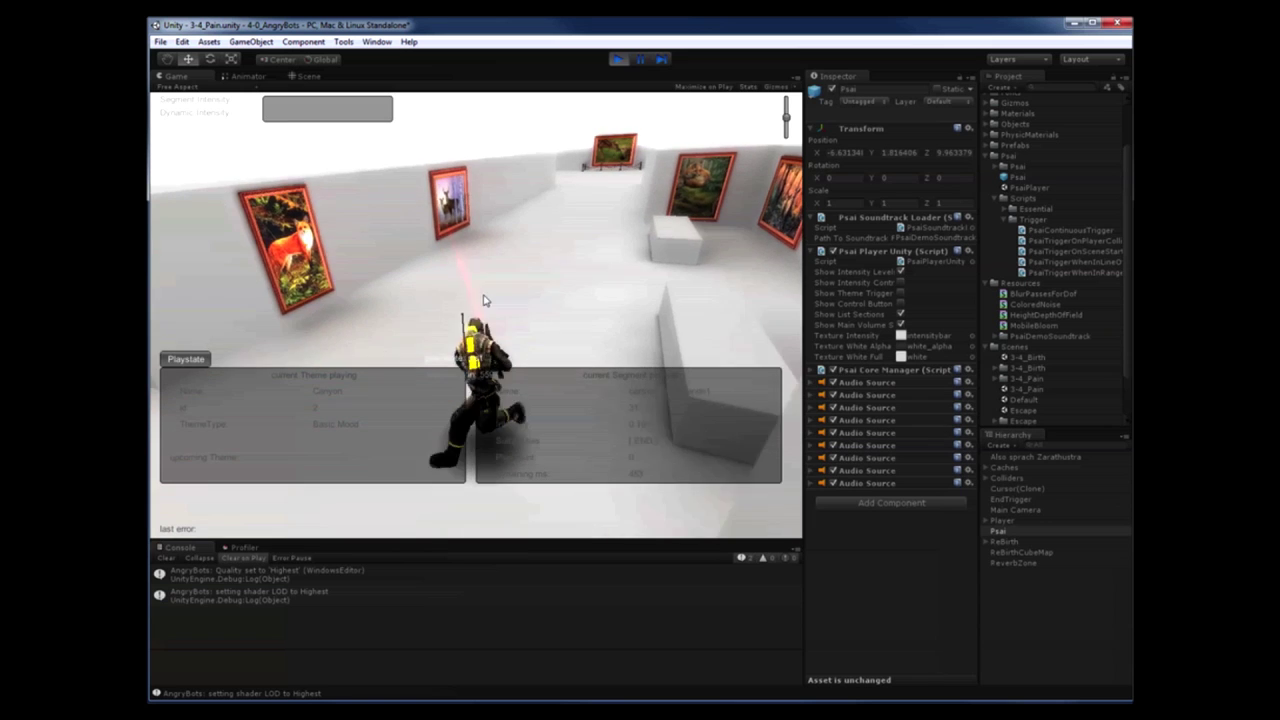
pyautogui.press('s')
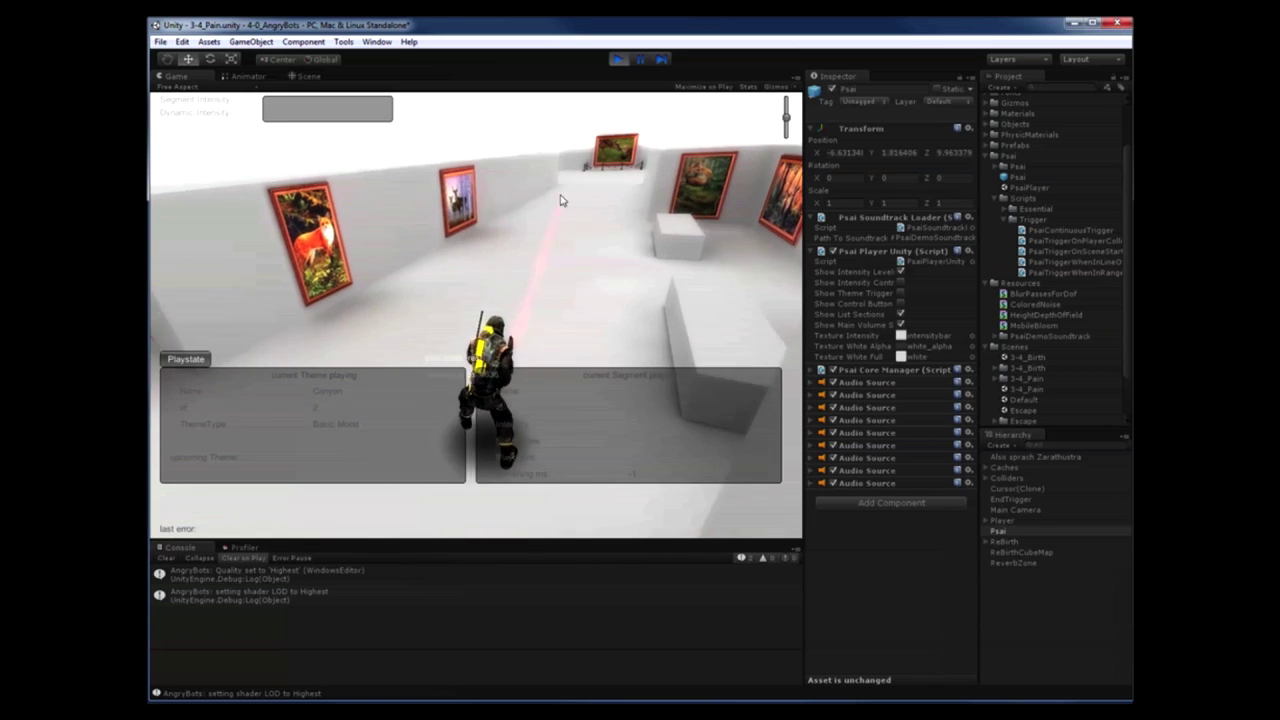
pyautogui.click(618, 60)
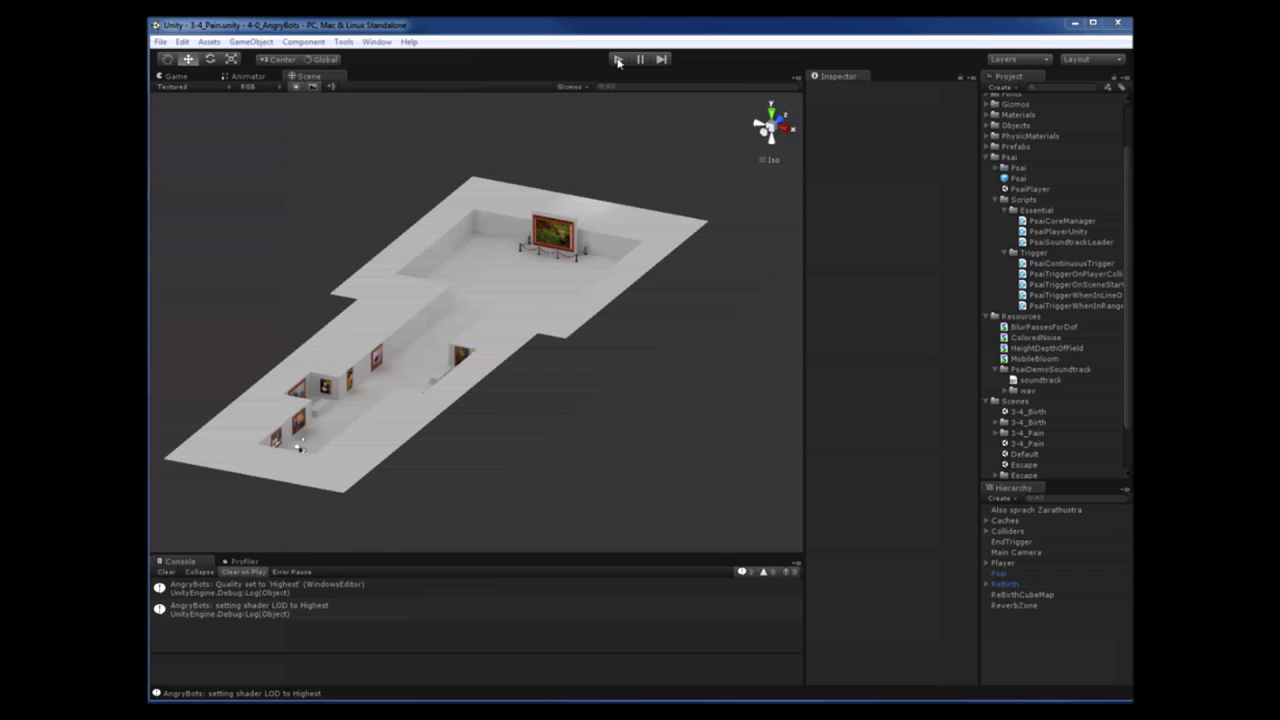
# Examine the roped-off deer painting at the far end of the gallery and its place in the level layout.
pyautogui.click(565, 241)
pyautogui.click(564, 240)
pyautogui.click(561, 233)
pyautogui.press('f')
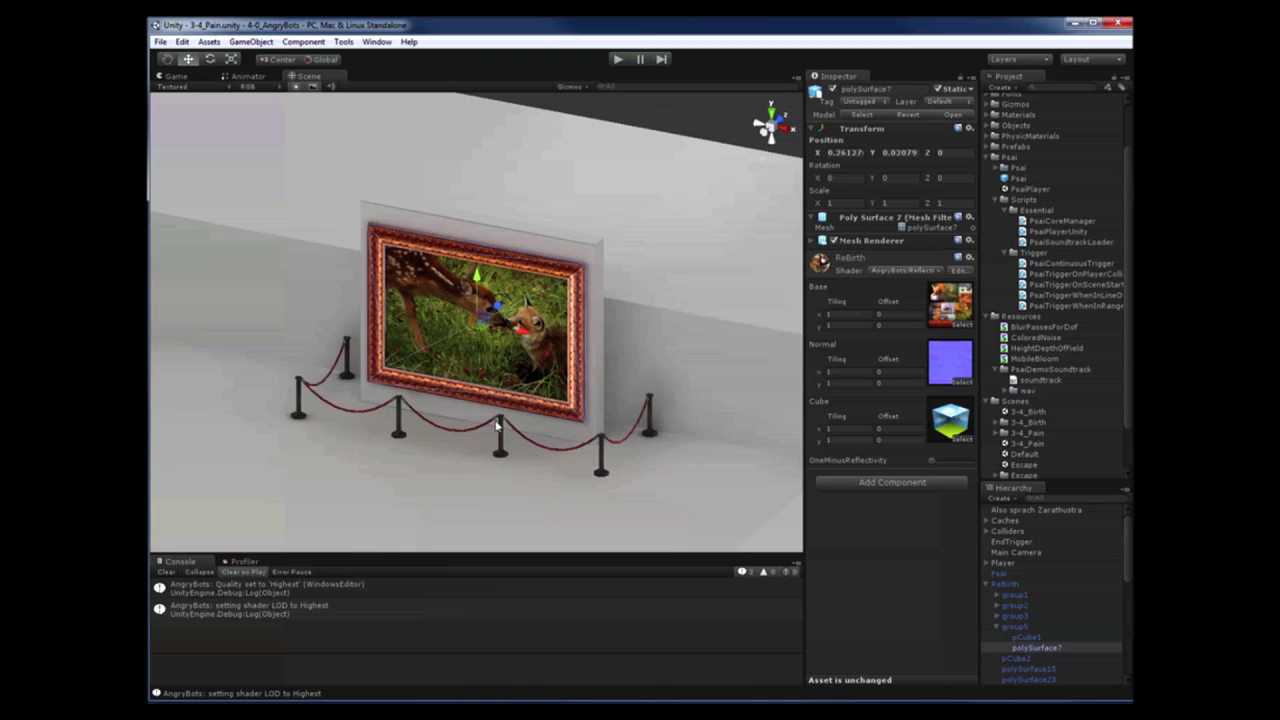
pyautogui.click(488, 454)
pyautogui.moveTo(482, 434); pyautogui.dragTo(486, 340, button='middle')
pyautogui.scroll(-1, 480, 331)
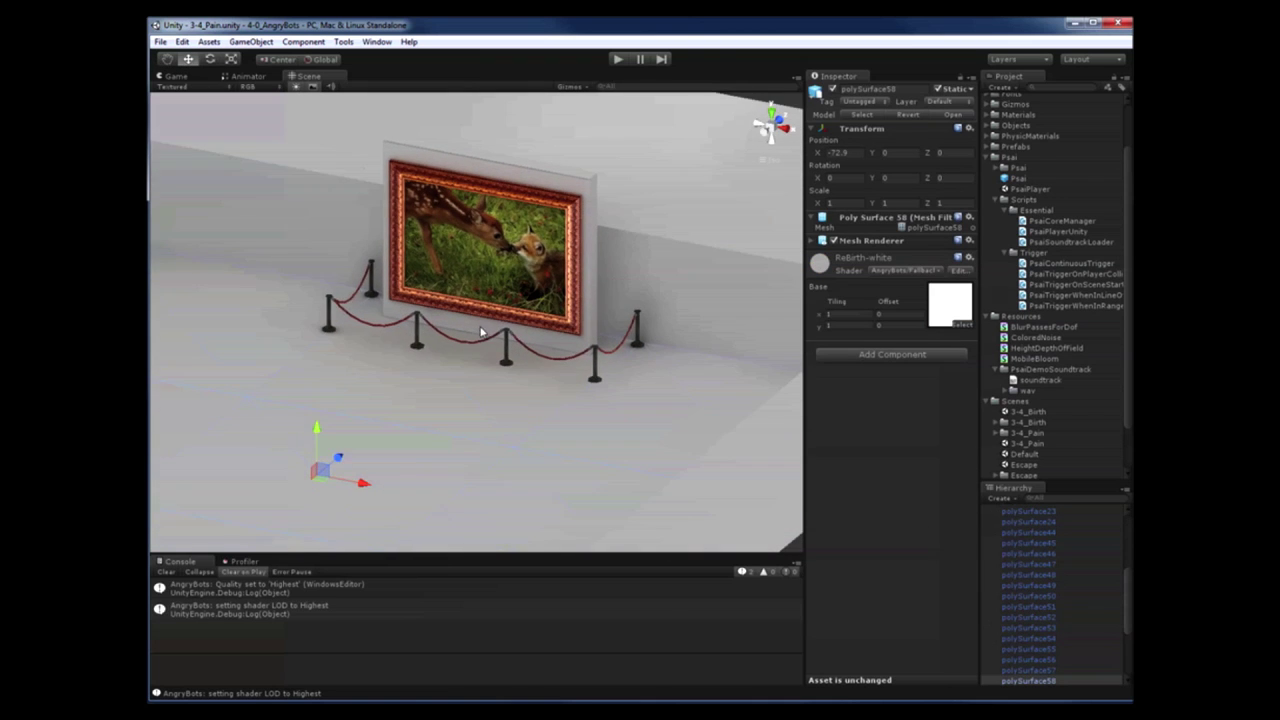
pyautogui.scroll(-2, 485, 320)
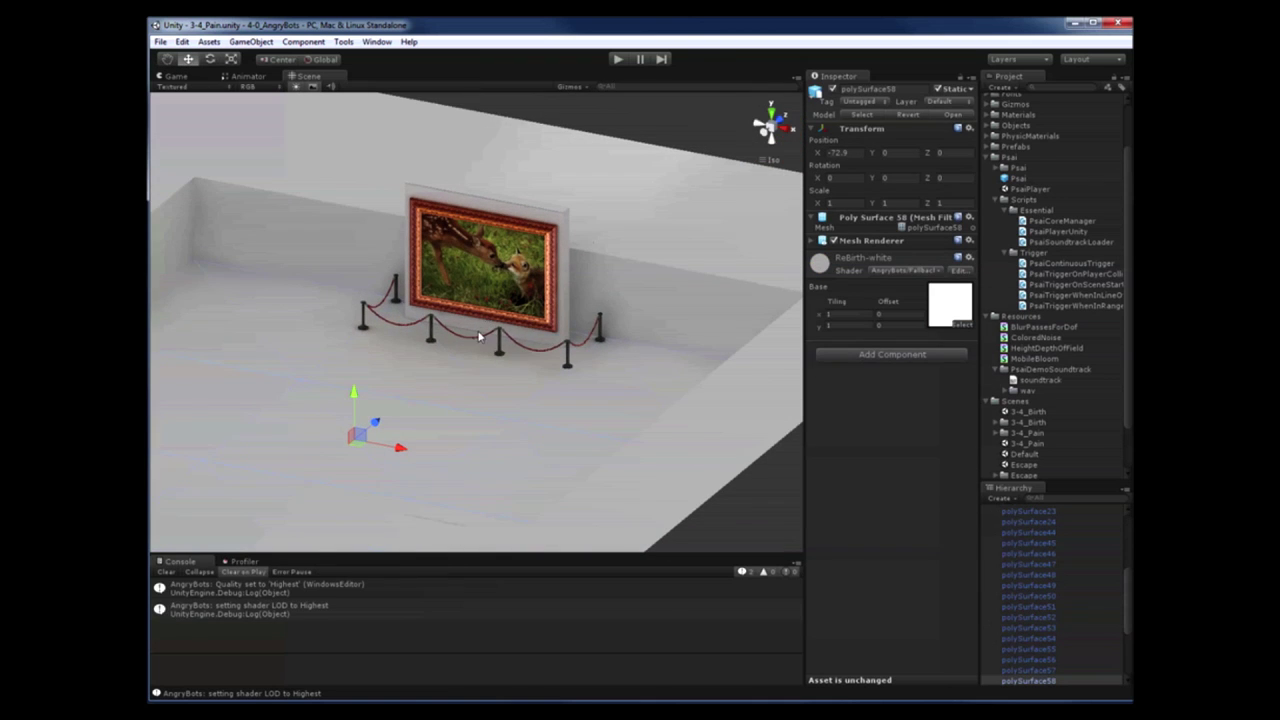
pyautogui.scroll(-10, 352, 420)
pyautogui.moveTo(352, 420); pyautogui.dragTo(451, 308, button='middle')
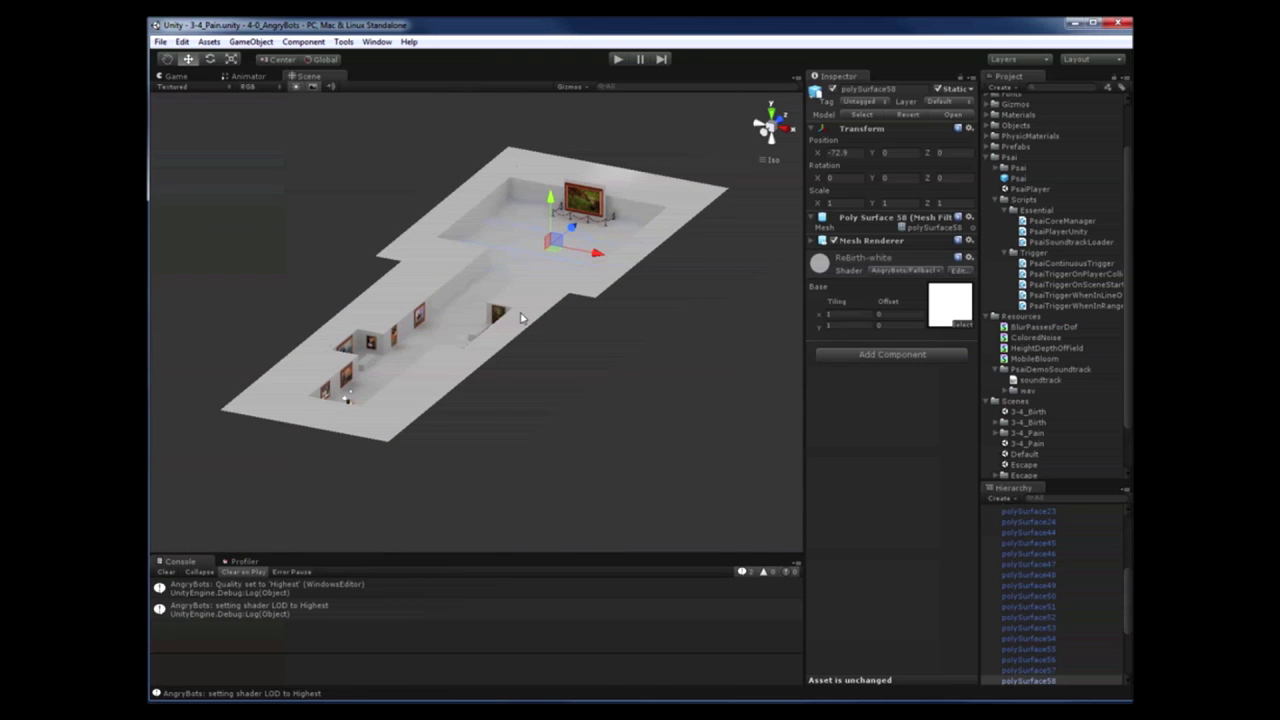
pyautogui.moveTo(523, 297); pyautogui.dragTo(502, 359, button='middle')
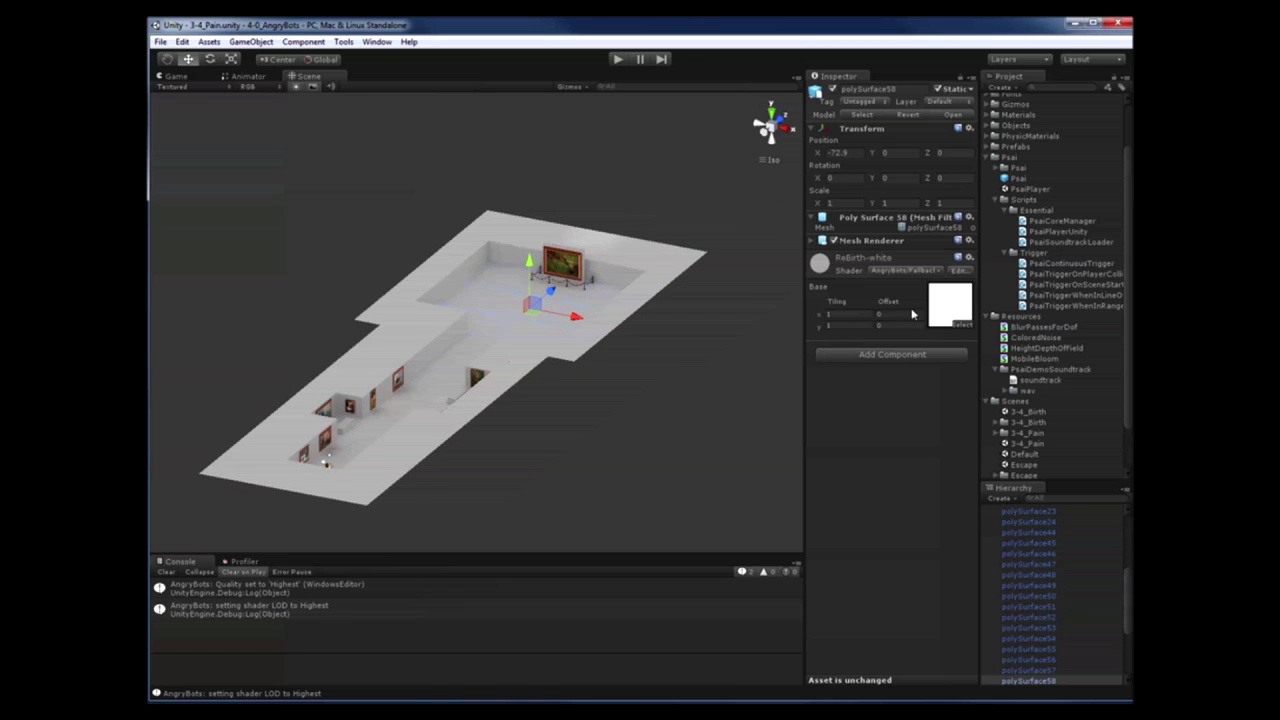
# Attach the PsaiTriggerWhenInRange script to the EndTrigger object and show its trigger component settings.
pyautogui.moveTo(978, 282); pyautogui.dragTo(946, 284)
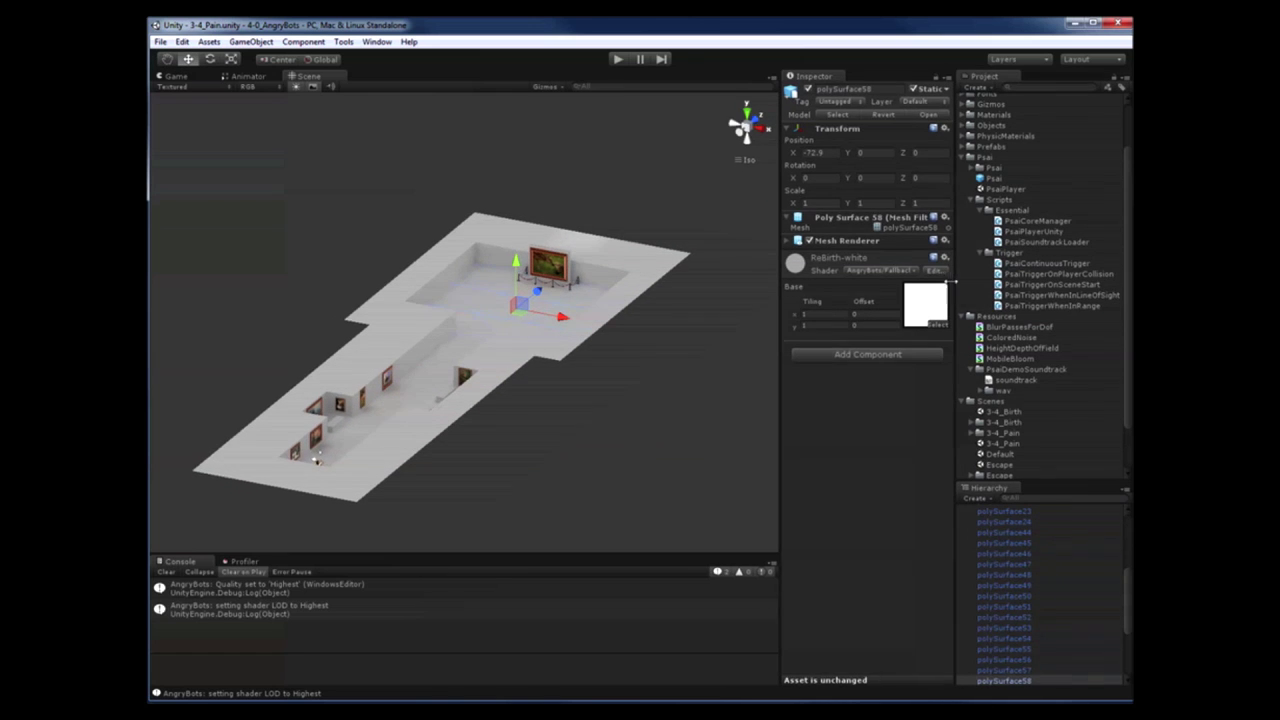
pyautogui.click(1033, 308)
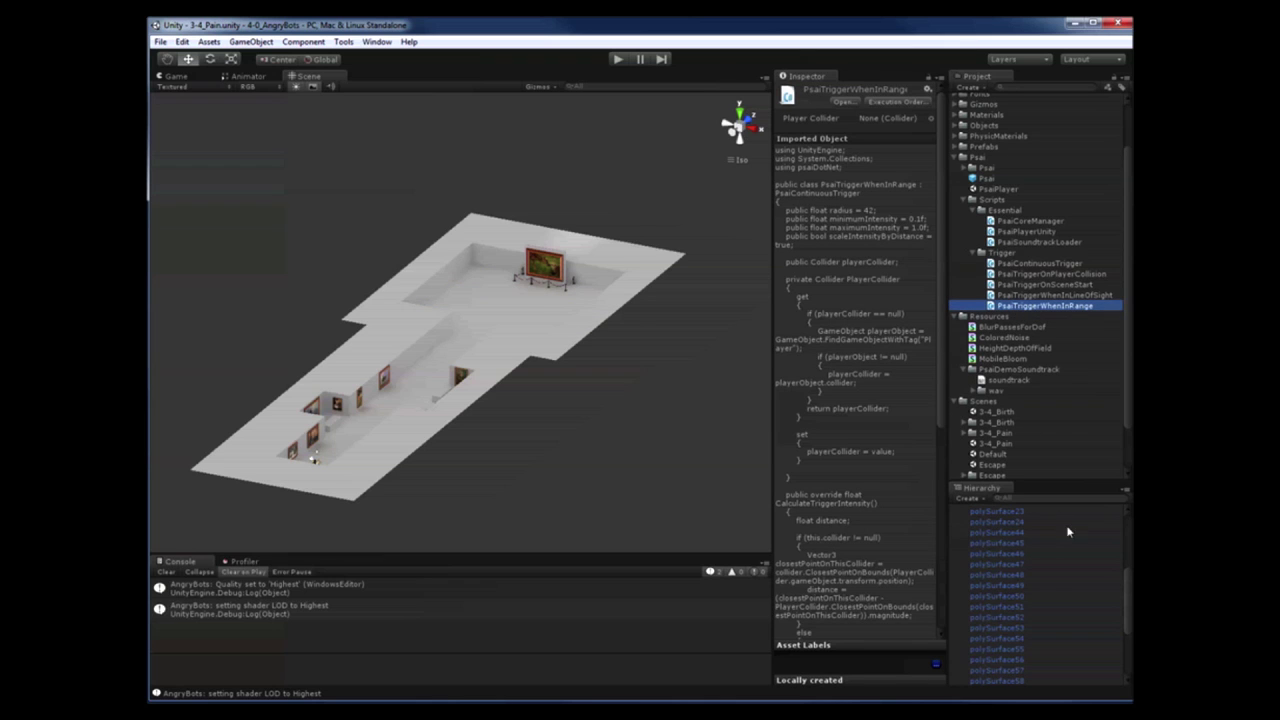
pyautogui.moveTo(1130, 588); pyautogui.dragTo(1132, 521)
pyautogui.moveTo(1023, 305); pyautogui.dragTo(981, 539)
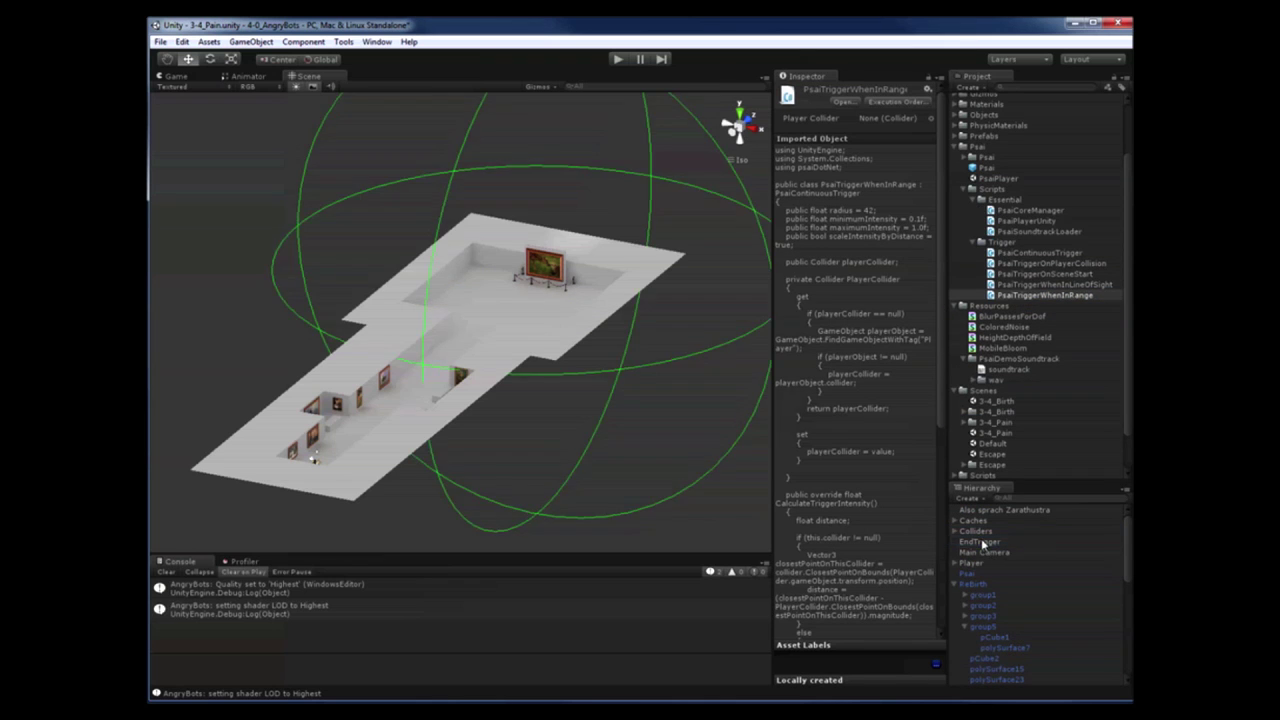
pyautogui.click(981, 539)
pyautogui.scroll(3, 635, 415)
pyautogui.moveTo(629, 367); pyautogui.dragTo(537, 449, button='middle')
pyautogui.scroll(5, 549, 395)
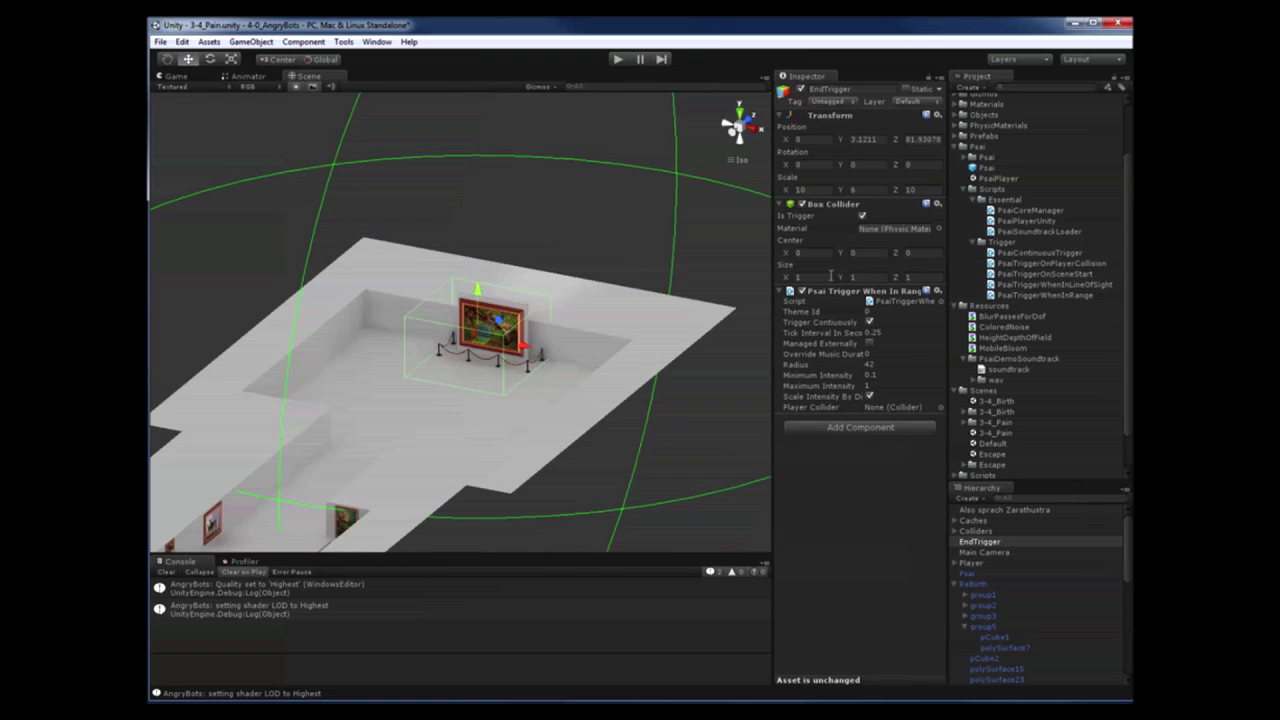
# Widen the component settings view and set the Theme Id of EndTrigger's range trigger to 3.
pyautogui.moveTo(771, 339); pyautogui.dragTo(689, 342)
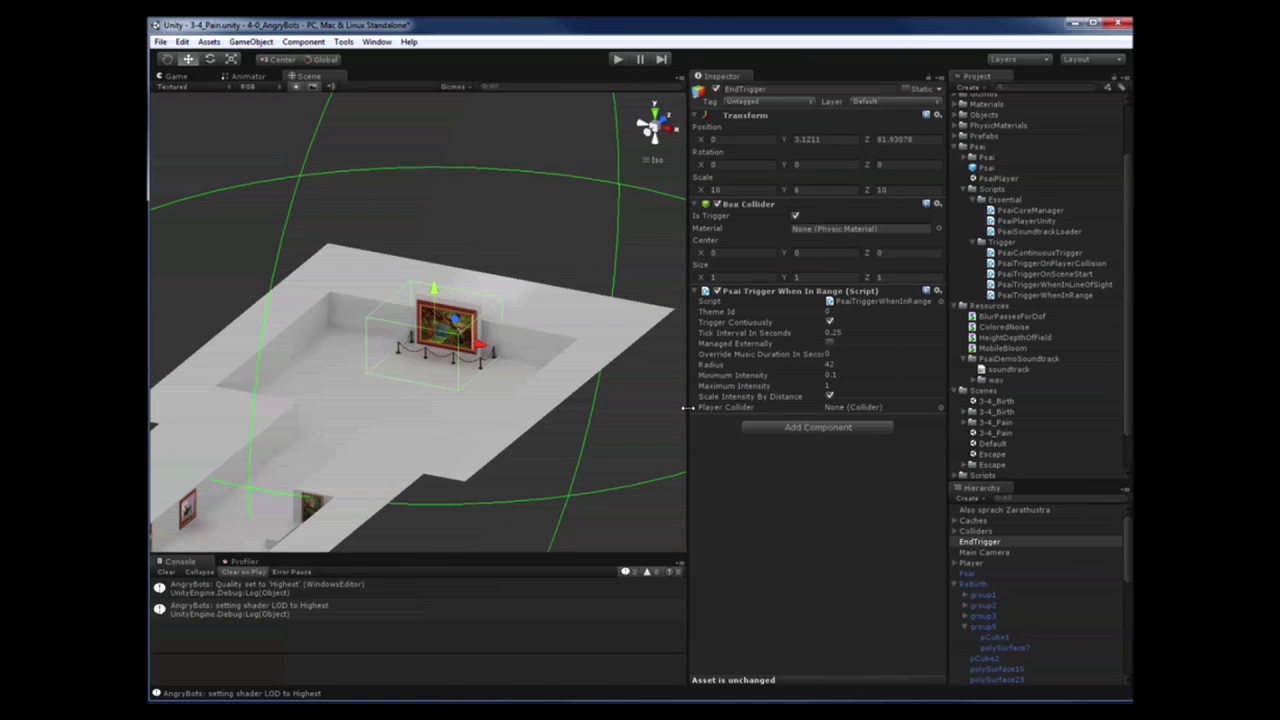
pyautogui.click(830, 312)
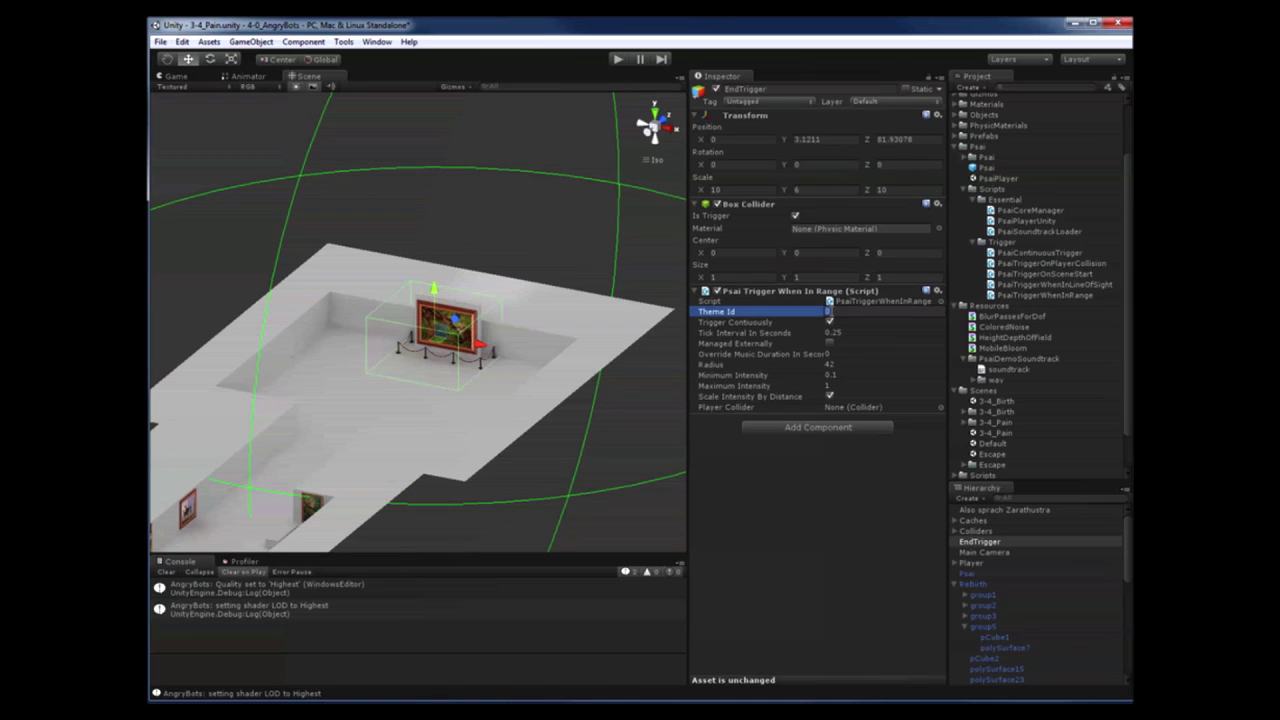
pyautogui.write('3')
pyautogui.press('Tab')
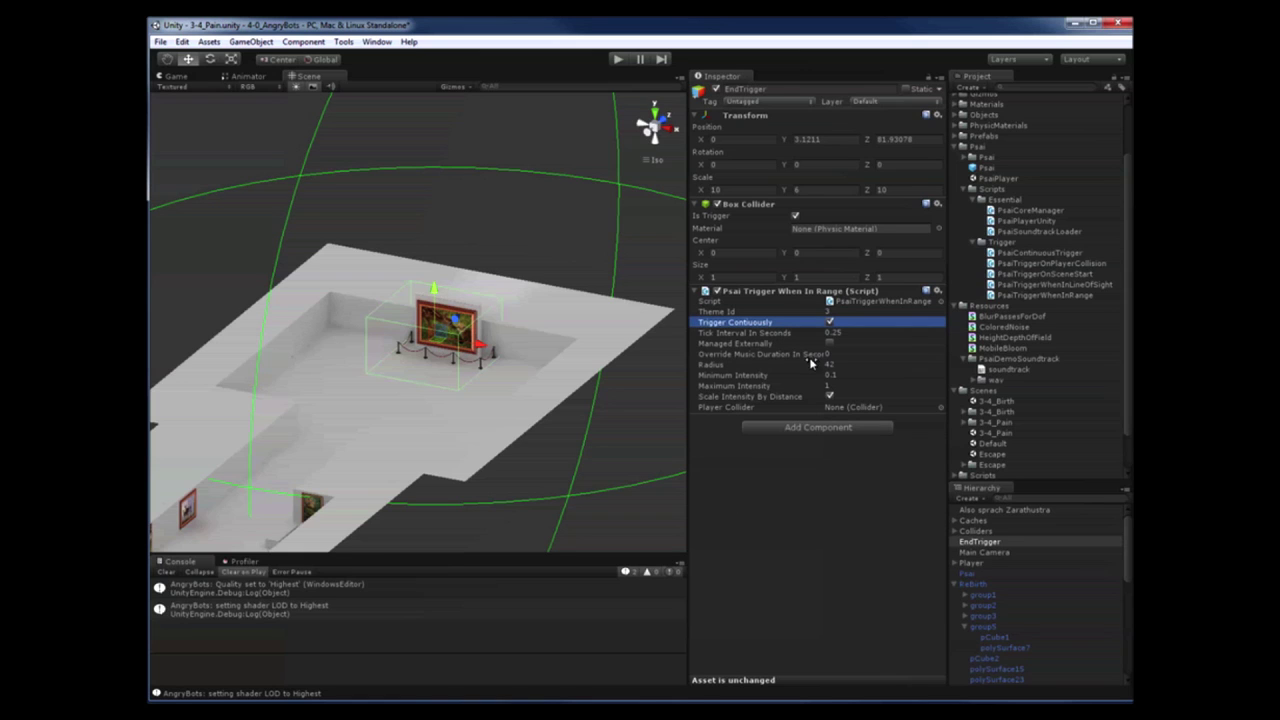
pyautogui.press('Tab')
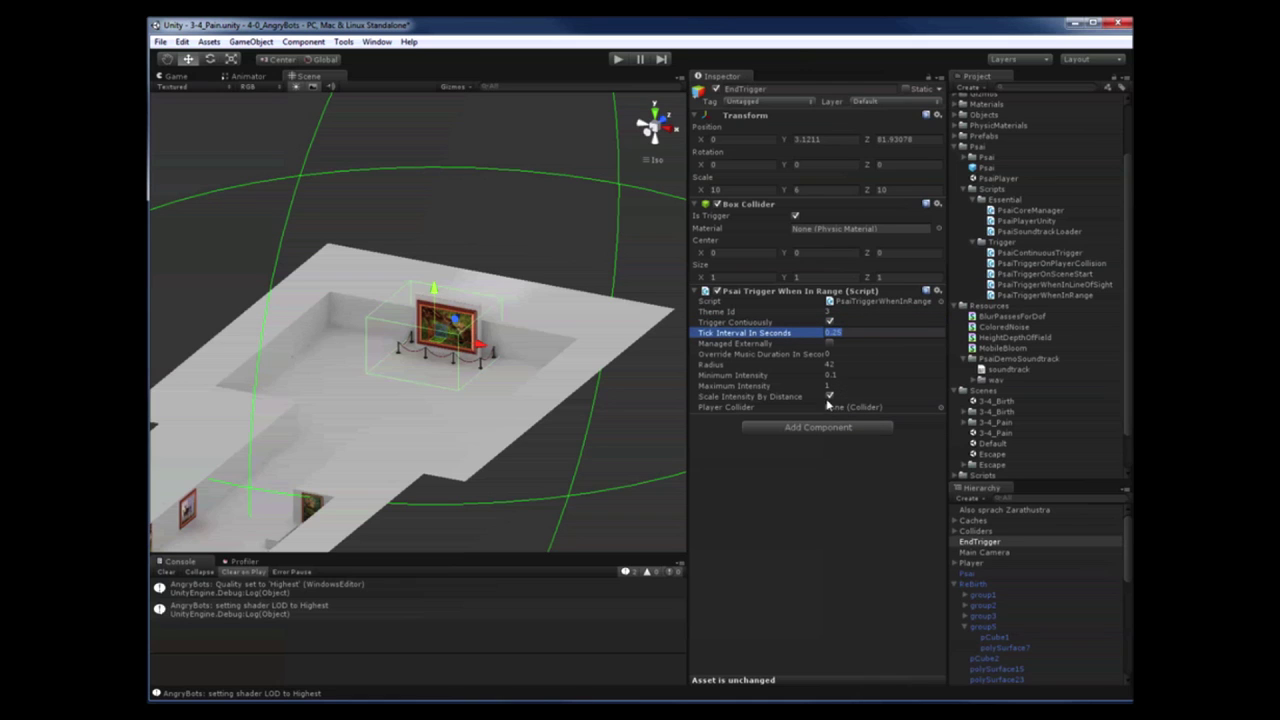
# Review the trigger's minimum and maximum intensity, and set Override Music Duration In Seconds to 7.
pyautogui.click(831, 376)
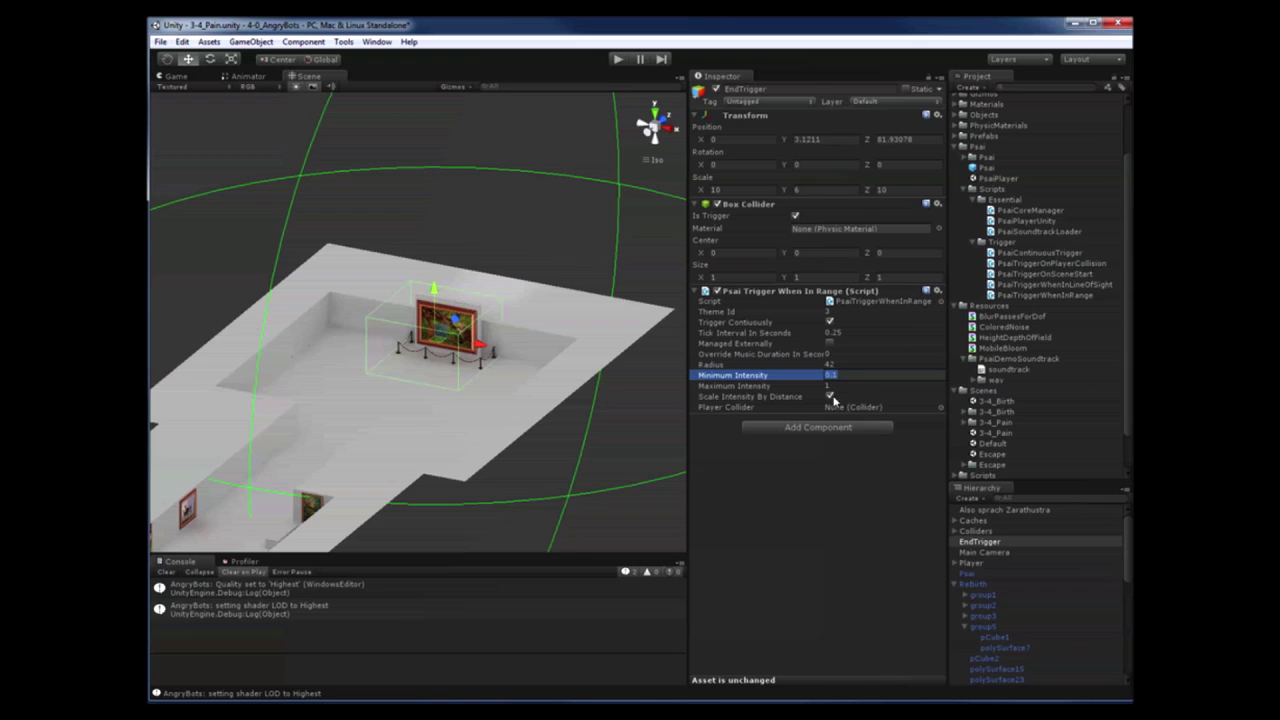
pyautogui.click(831, 385)
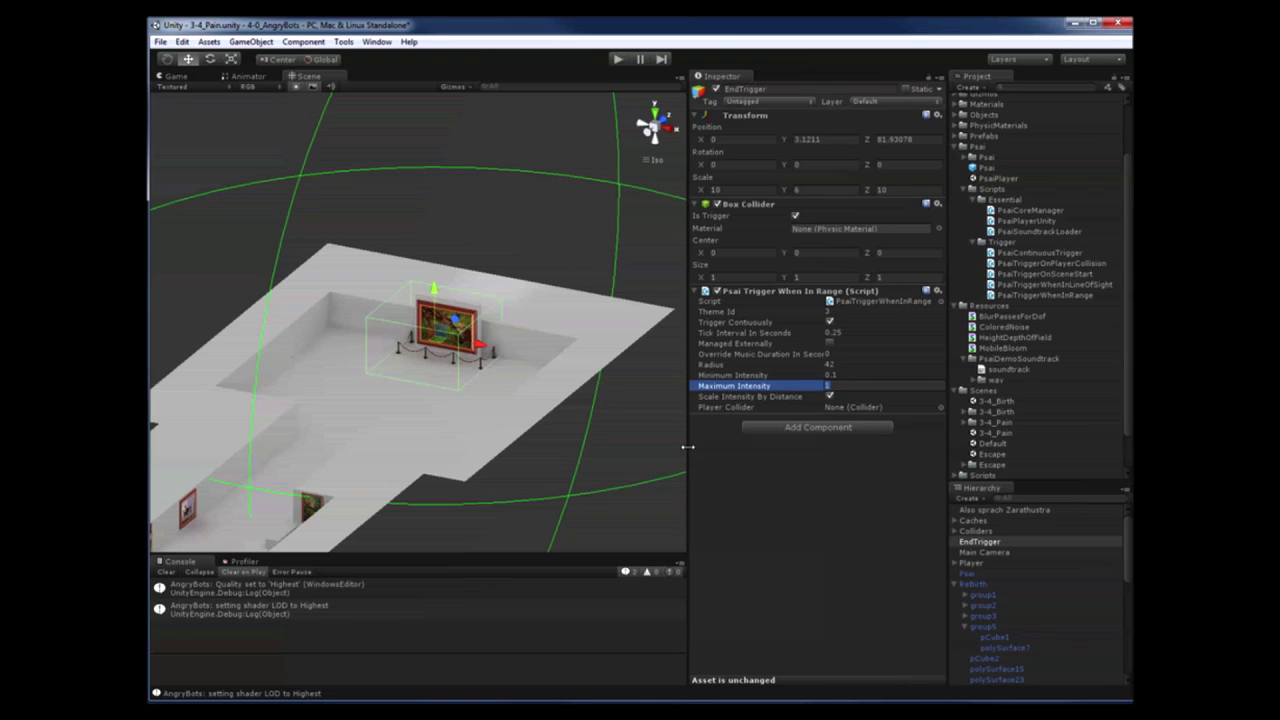
pyautogui.moveTo(687, 447); pyautogui.dragTo(636, 445)
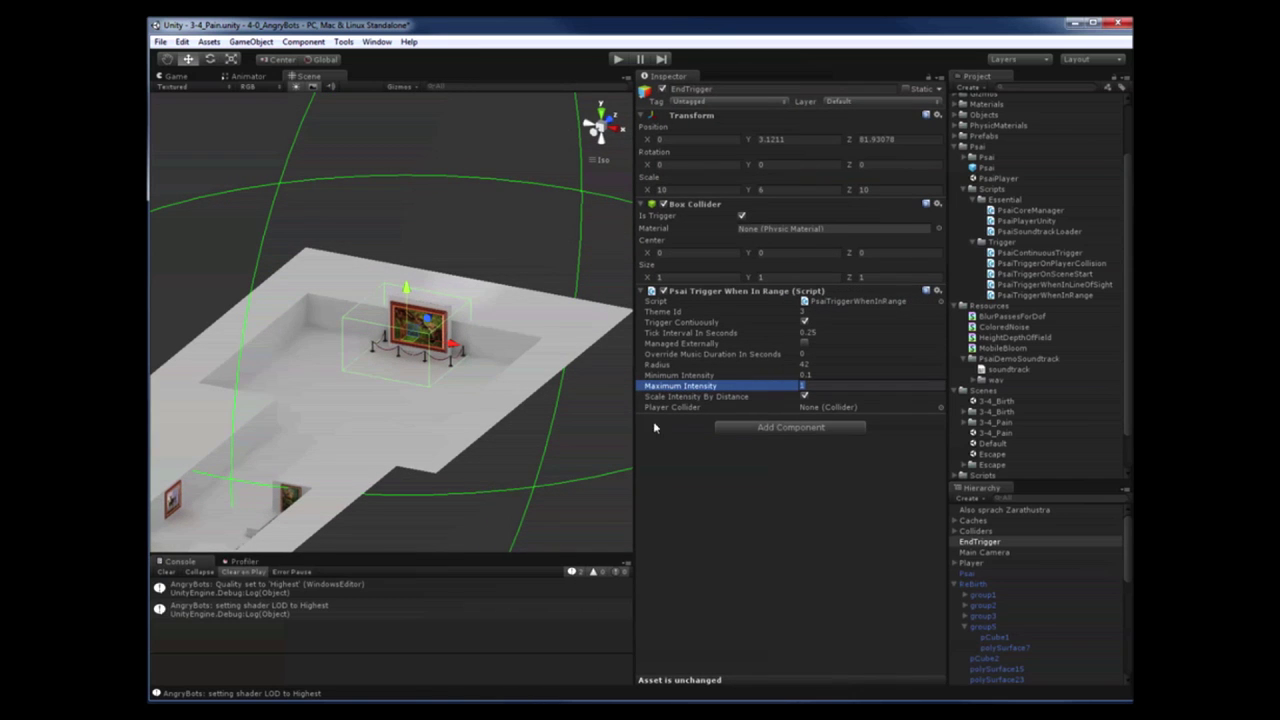
pyautogui.click(811, 353)
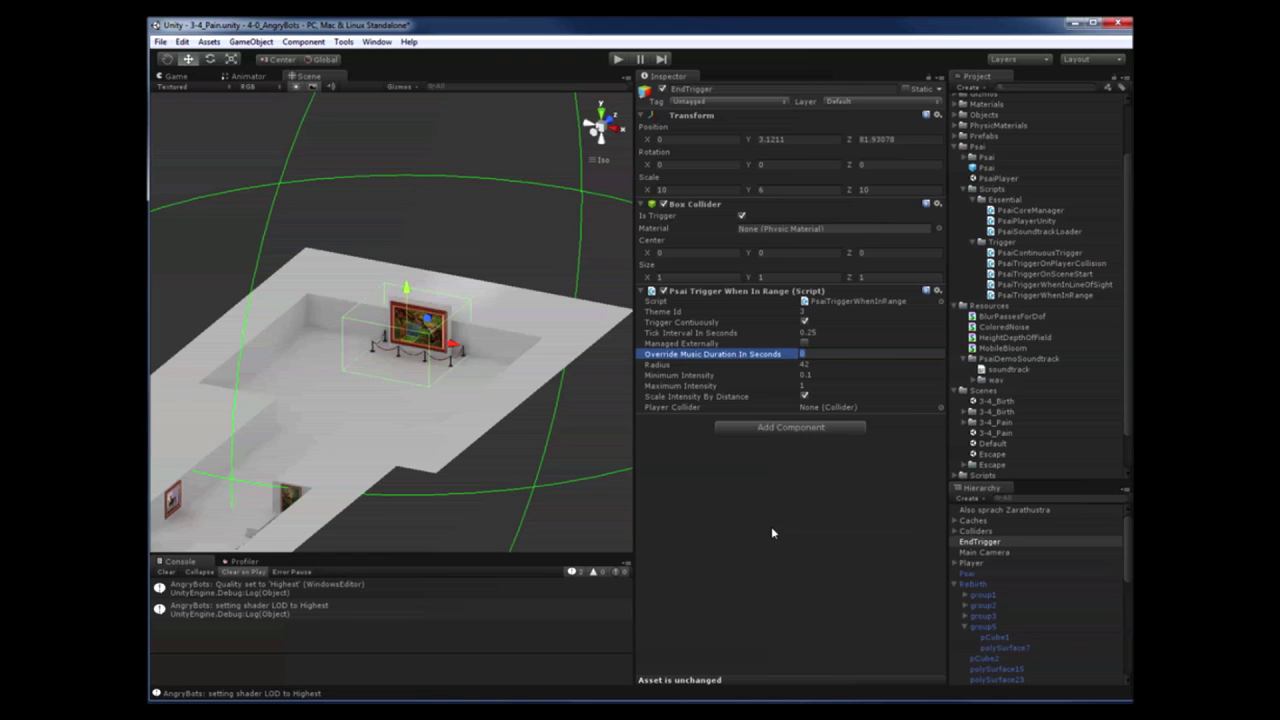
pyautogui.write('7')
pyautogui.press('Tab')
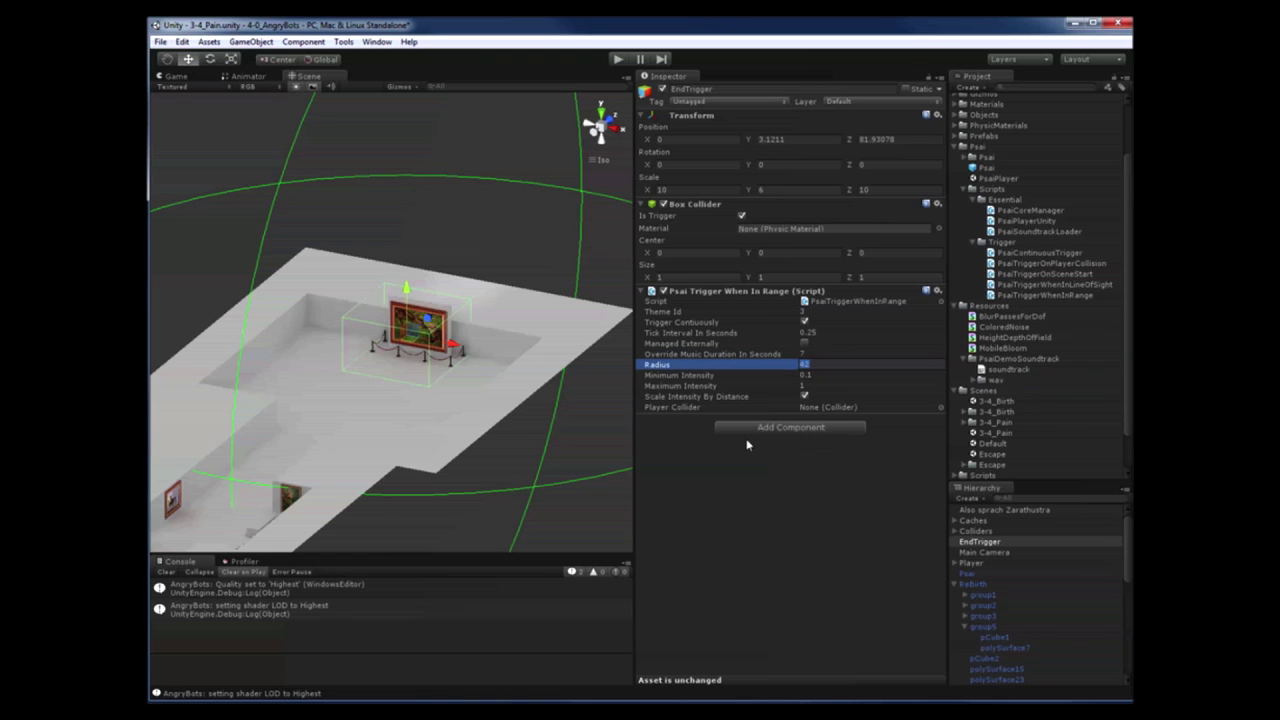
# Enlarge the EndTrigger range sphere around the final painting to a radius of about 61.3.
pyautogui.moveTo(634, 427); pyautogui.dragTo(750, 427)
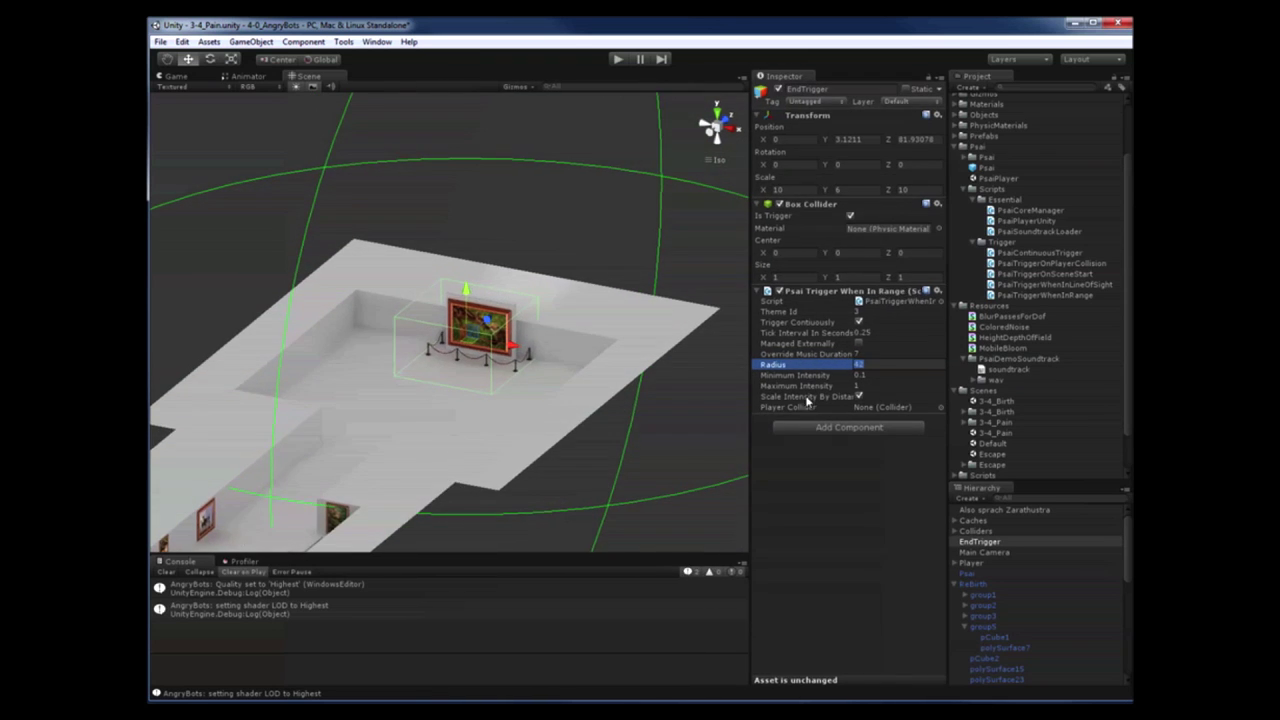
pyautogui.moveTo(850, 366); pyautogui.dragTo(165, 474)
pyautogui.scroll(-8, 451, 439)
pyautogui.moveTo(855, 369); pyautogui.dragTo(1025, 357)
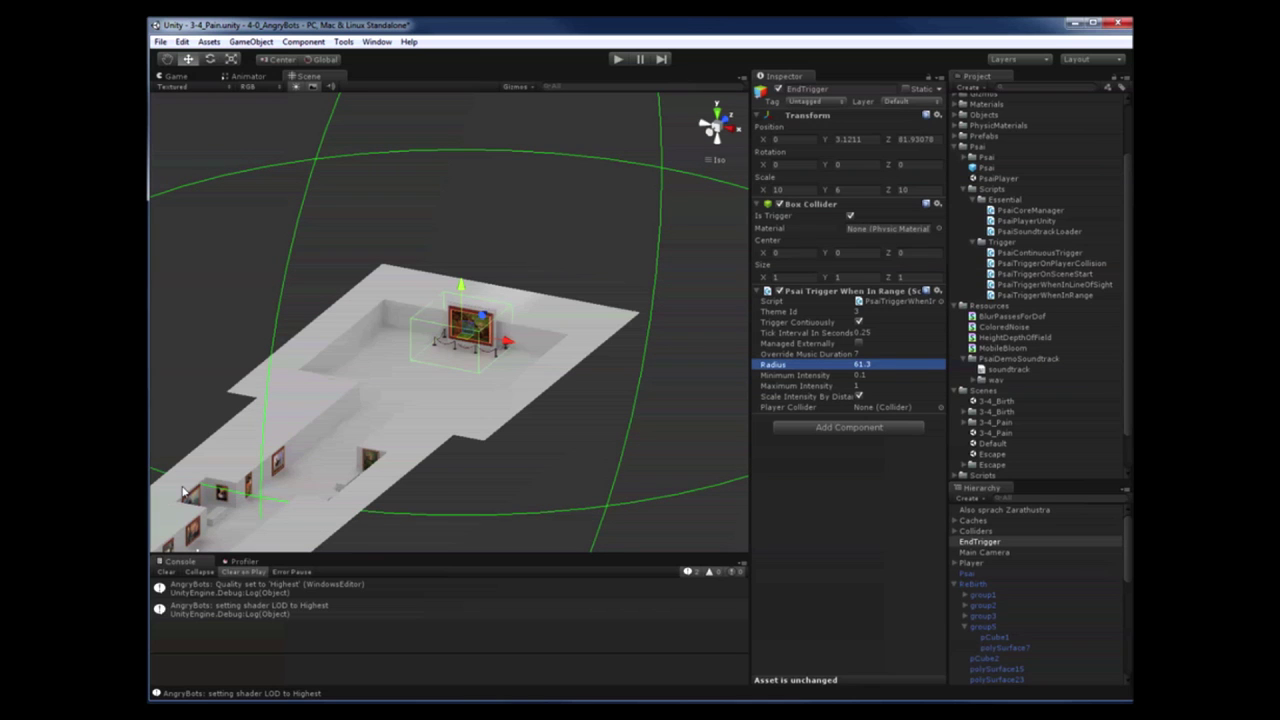